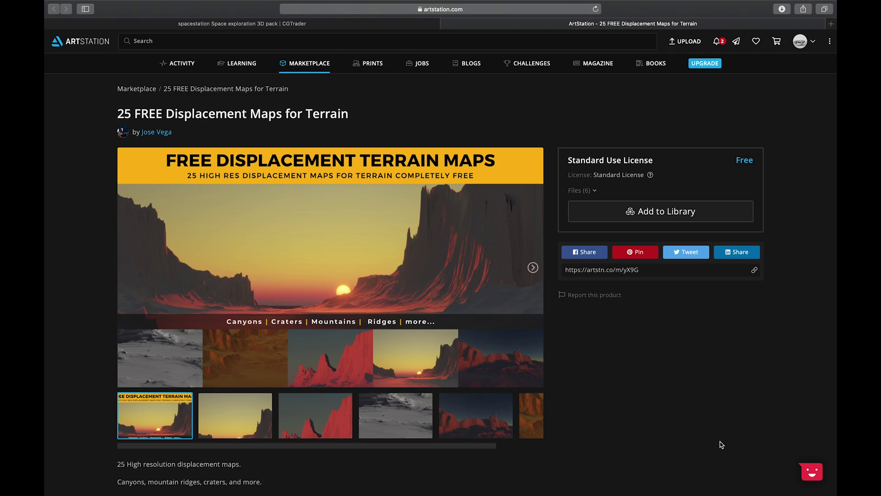
Browse the preview images of the free displacement terrain maps on ArtStation.
click(240, 408)
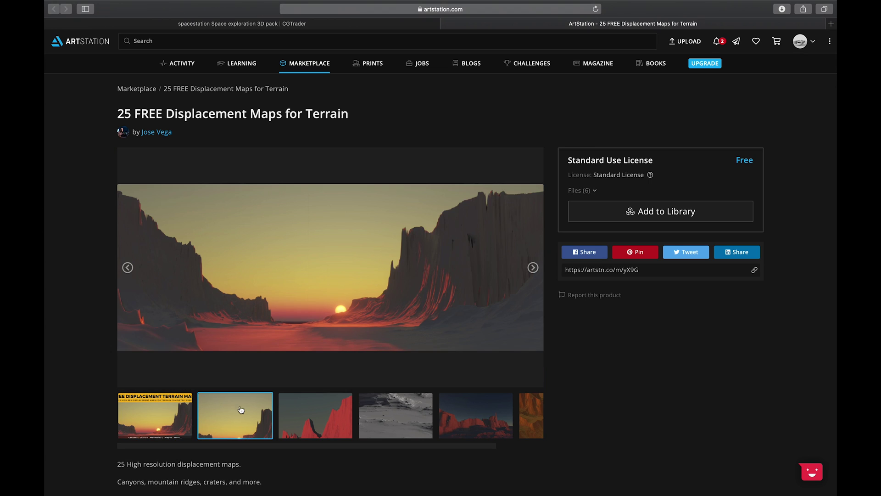
click(308, 415)
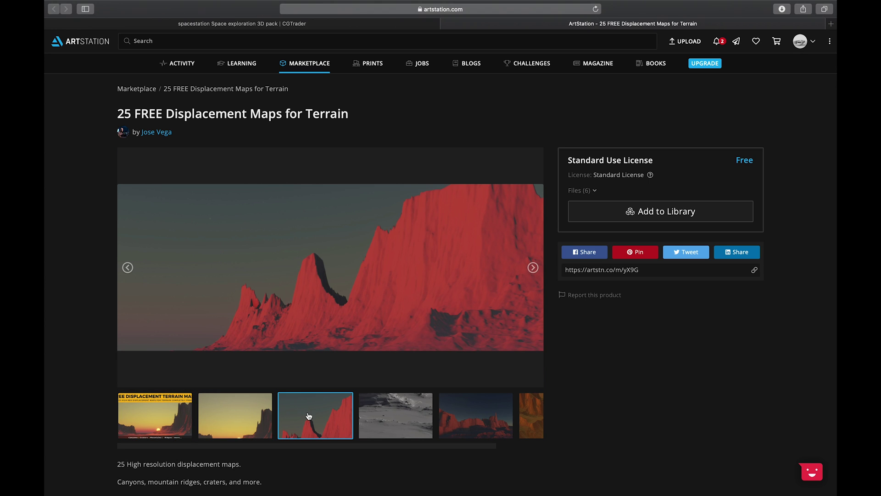
click(377, 414)
Switch to the CGTrader page and browse the preview images of the Space exploration 3D pack.
click(351, 25)
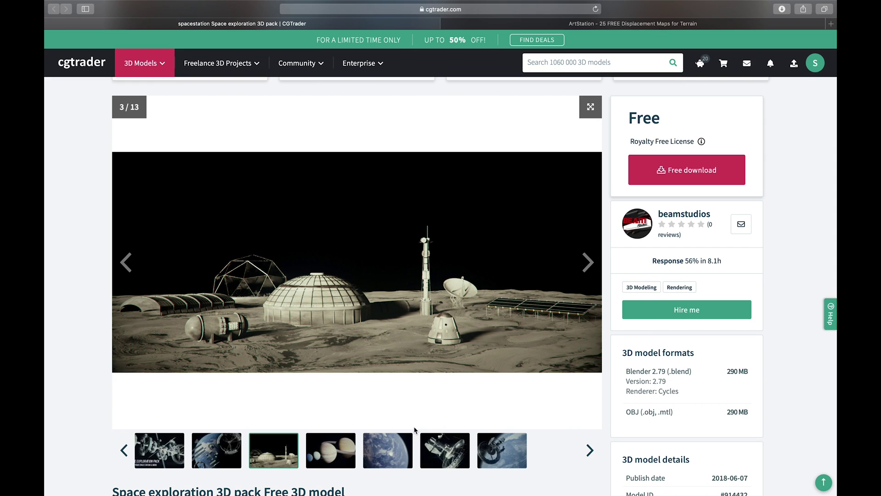
click(329, 458)
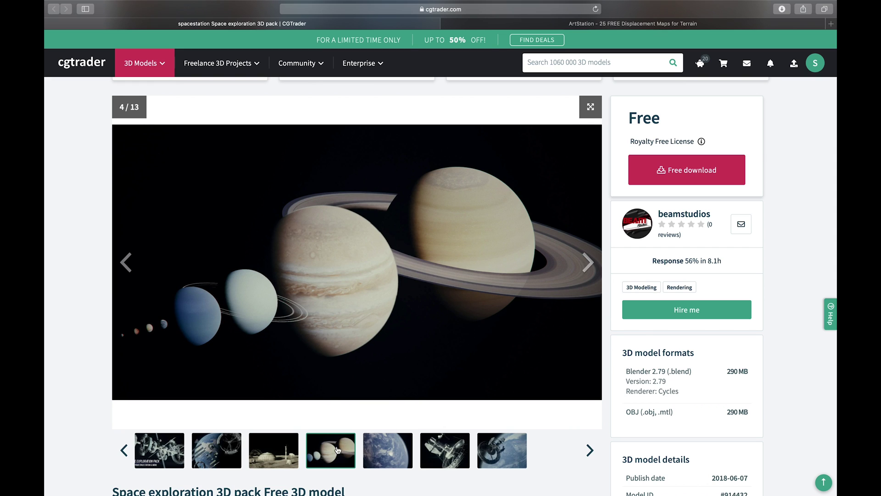
click(381, 455)
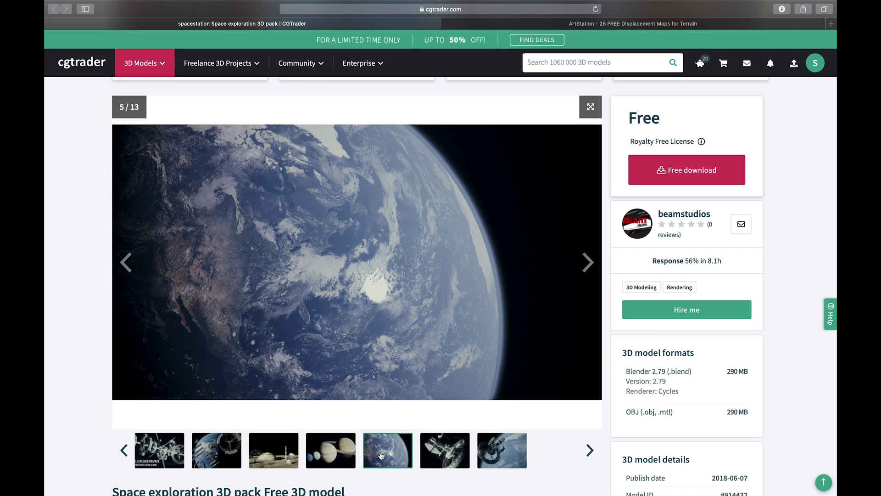
click(446, 453)
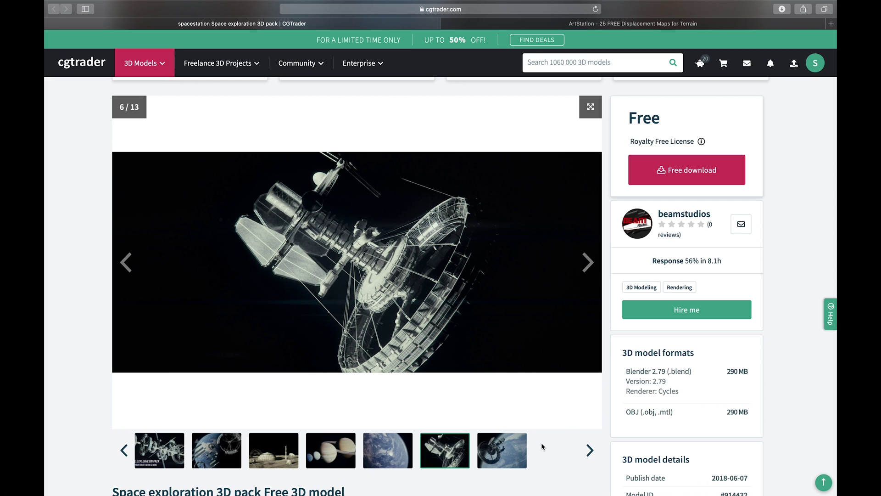
scroll(542, 443, up, 5)
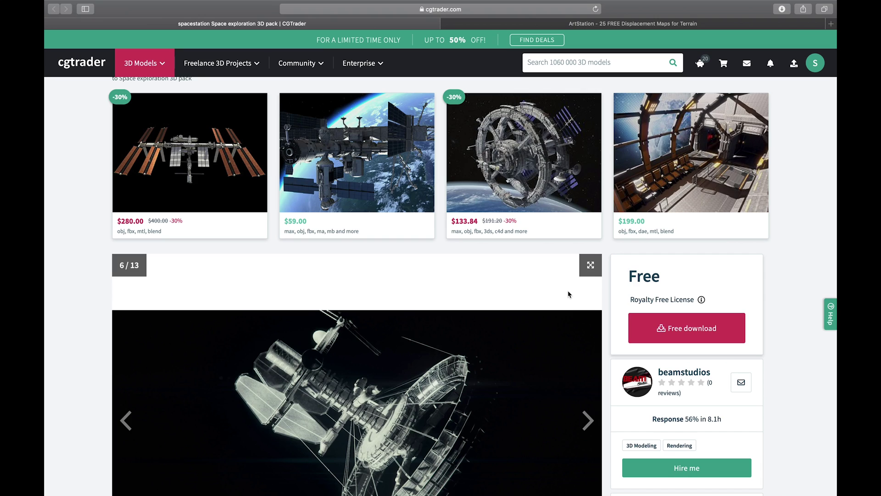
Switch to Blender and delete the default cube and light, keeping the camera.
key(ctrl+Right)
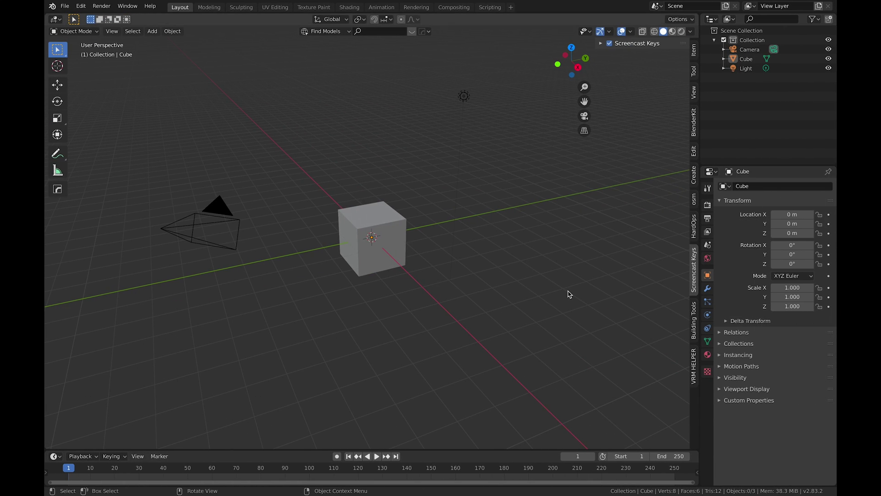
click(397, 239)
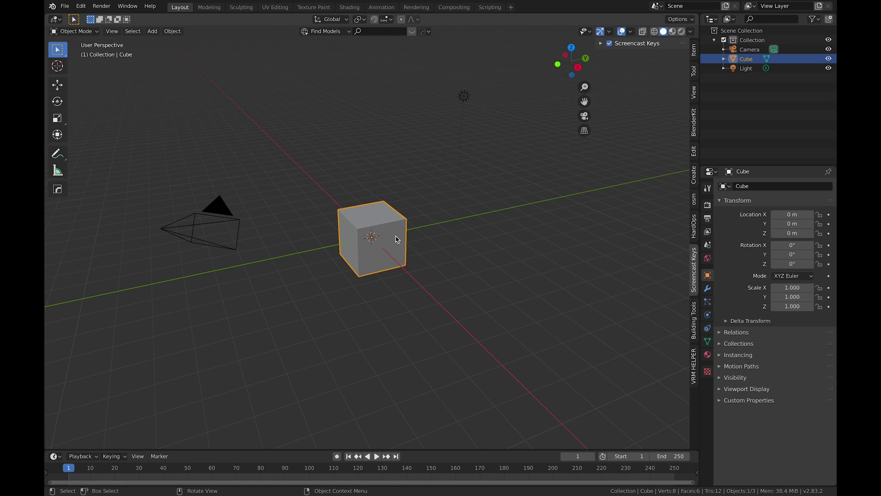
shift+click(463, 97)
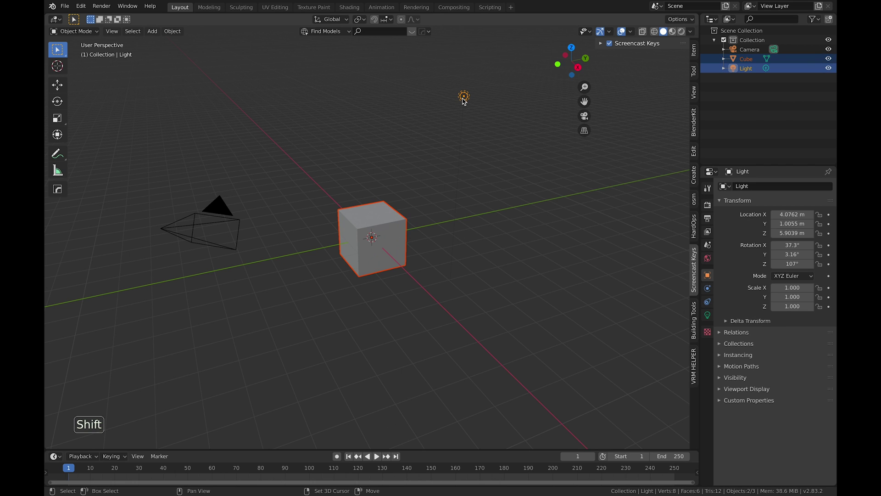
key(x)
click(435, 199)
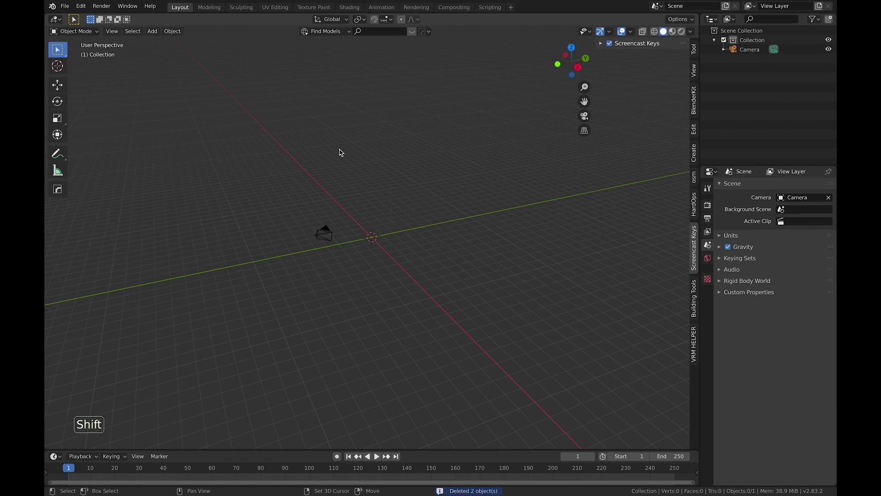
Add a plane at the scene origin and scale it up uniformly to about 62.6.
key(shift+a)
mouse_move(339, 150)
click(404, 150)
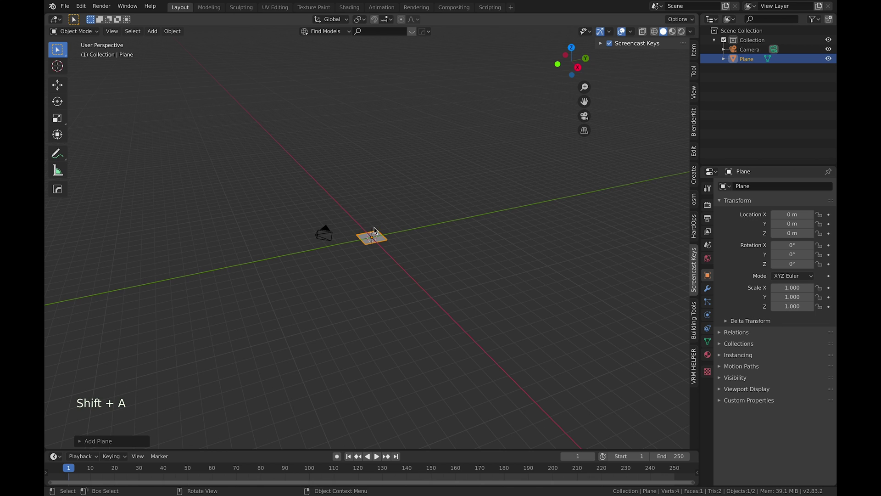
key(s)
key(s)
click(359, 182)
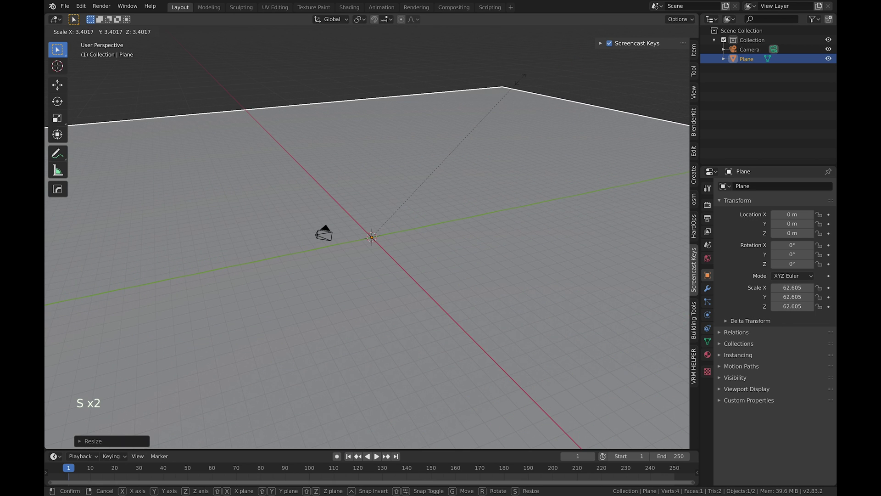
Subdivide the plane's mesh with 100 cuts, subdivide it once more with 1 cut, and clear the selection.
middle_drag(359, 183, 359, 179)
key(Tab)
right_click(360, 180)
click(360, 195)
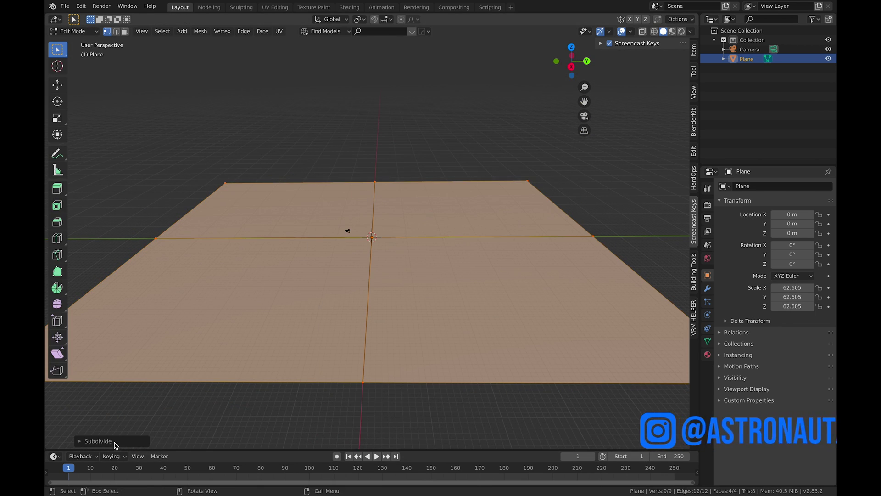
click(115, 444)
click(175, 375)
text(100)
key(Return)
right_click(434, 282)
click(441, 264)
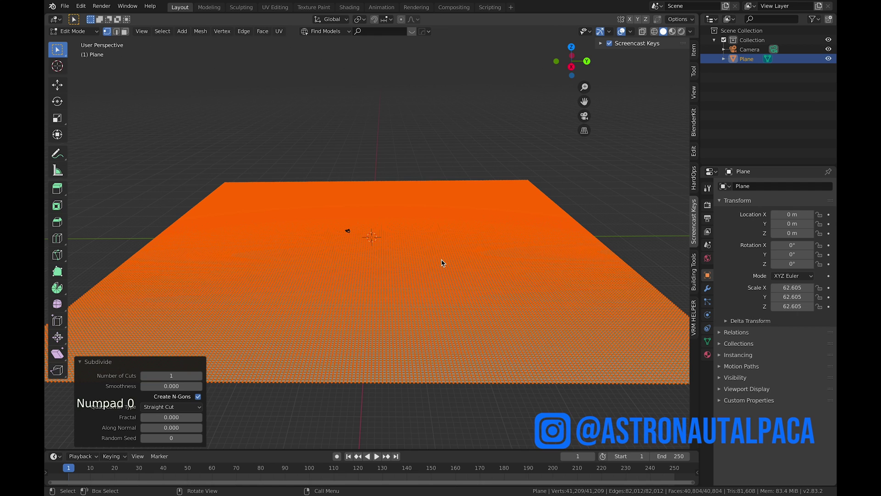
click(476, 126)
Set the scene's render engine to Cycles.
click(711, 206)
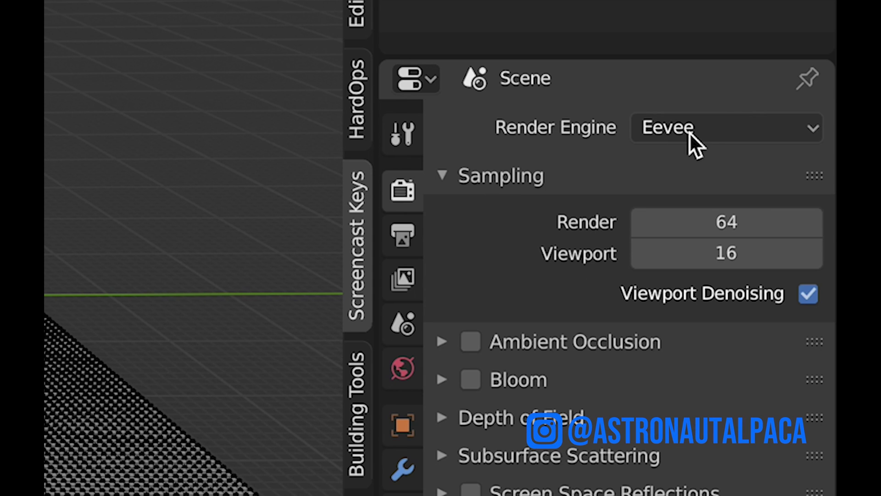
click(690, 132)
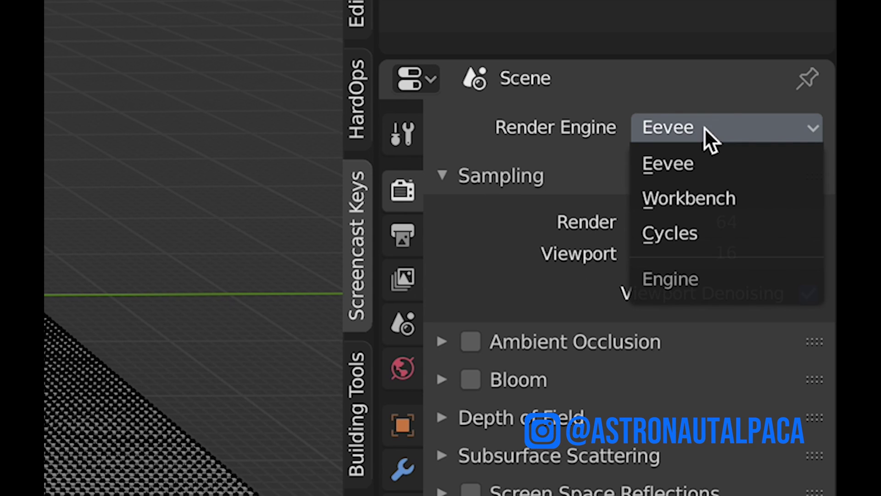
click(706, 246)
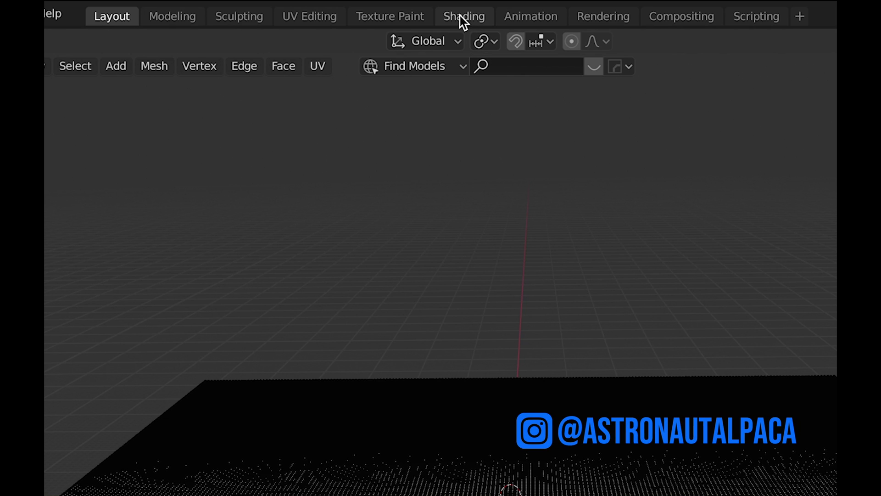
Change to the Shading workspace and create a new material for the plane.
click(460, 16)
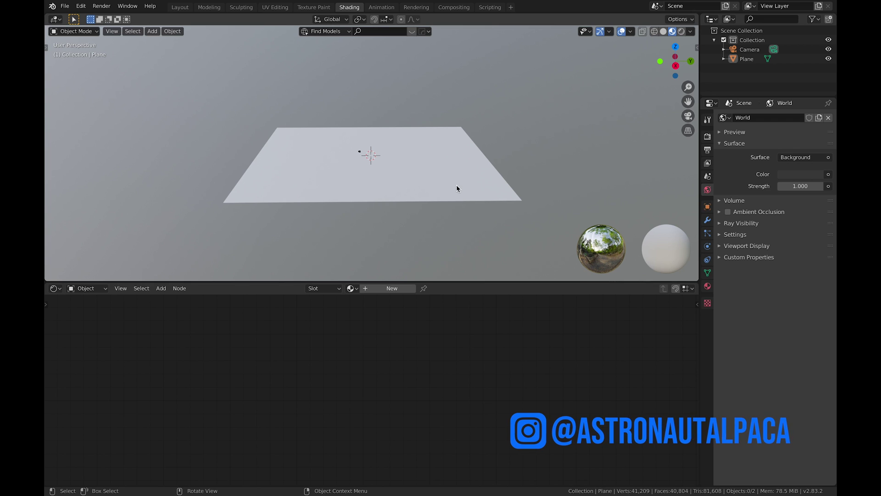
click(453, 184)
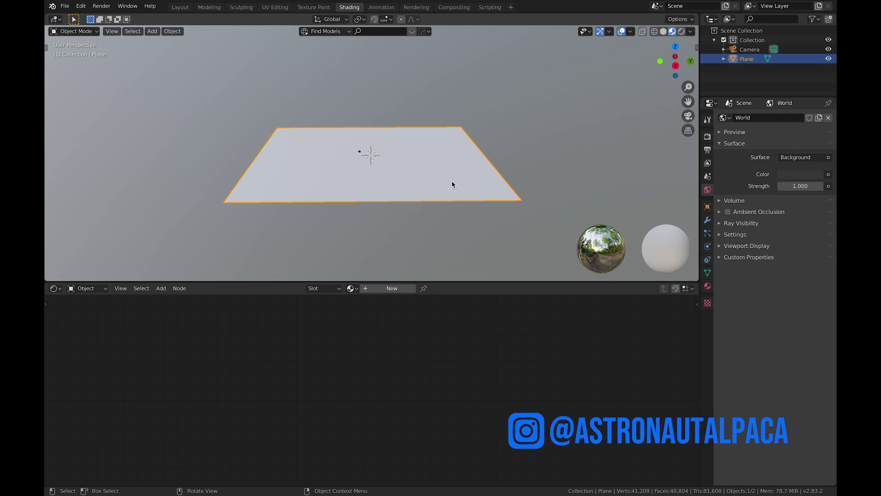
click(398, 289)
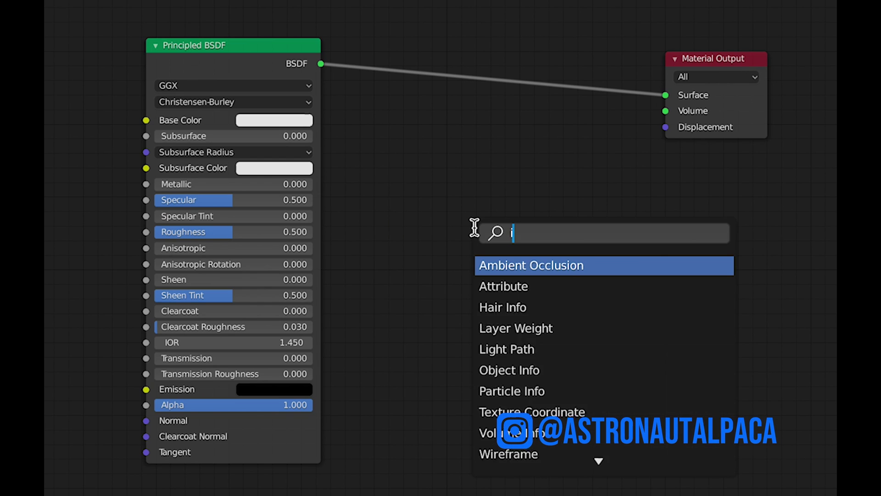
Add an Image Texture node beside the Principled BSDF in the plane's material.
text(image)
key(Return)
click(341, 219)
Add a Displacement node, feeding the image's Color into its Height and its output into the Material Output's Displacement.
key(shift+a)
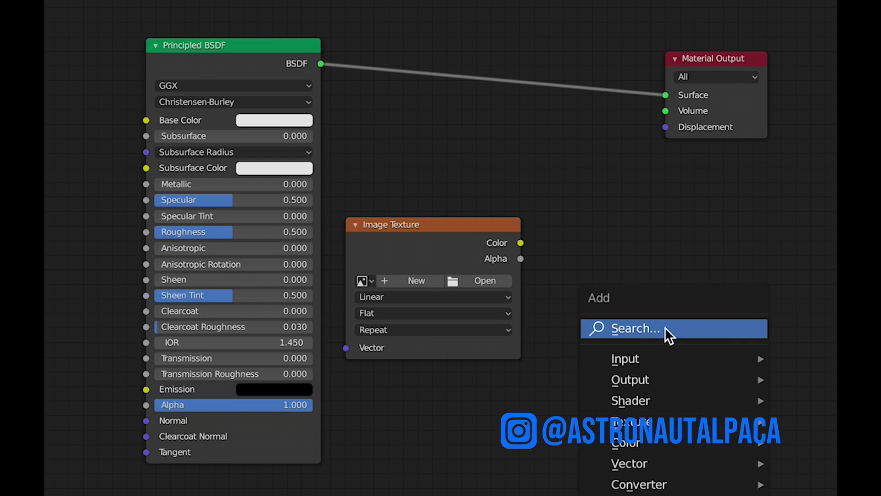
click(670, 332)
text(dis)
key(Return)
click(570, 222)
drag(521, 242, 574, 288)
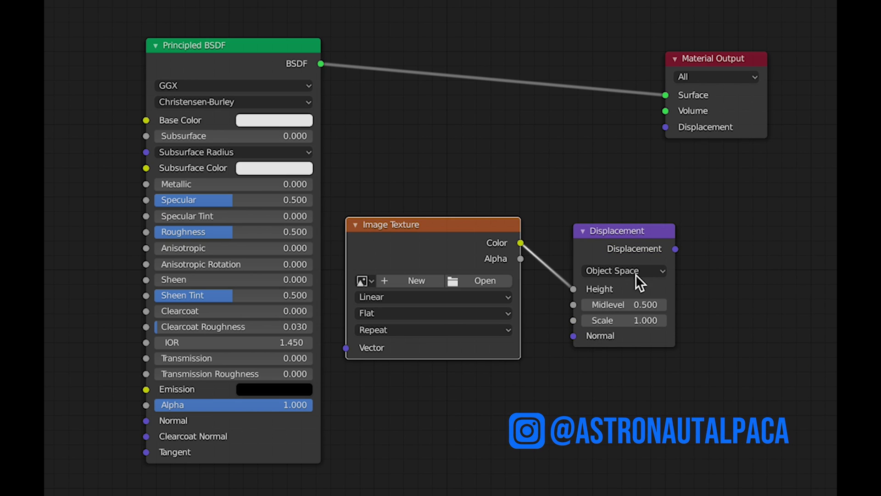
drag(675, 249, 667, 127)
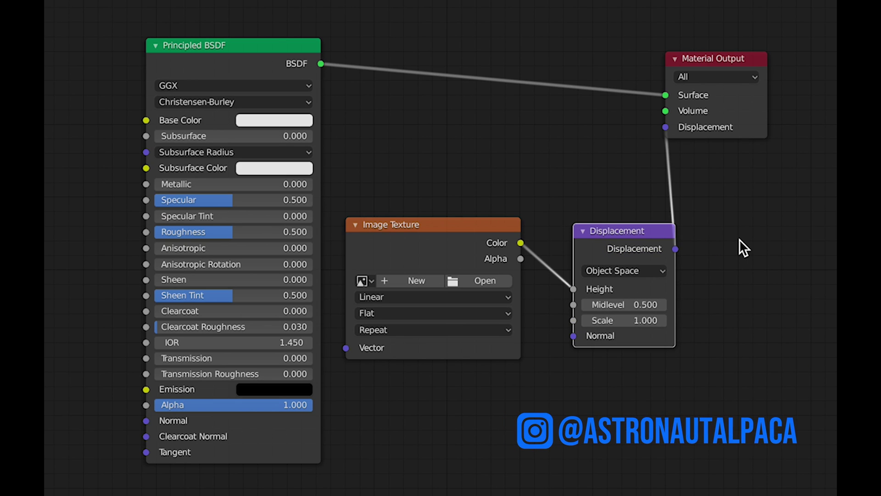
Load Canyon_A_Displacement.tif from the Terrain Maps/Canyon Exports folder into the Image Texture node.
click(504, 280)
double_click(330, 153)
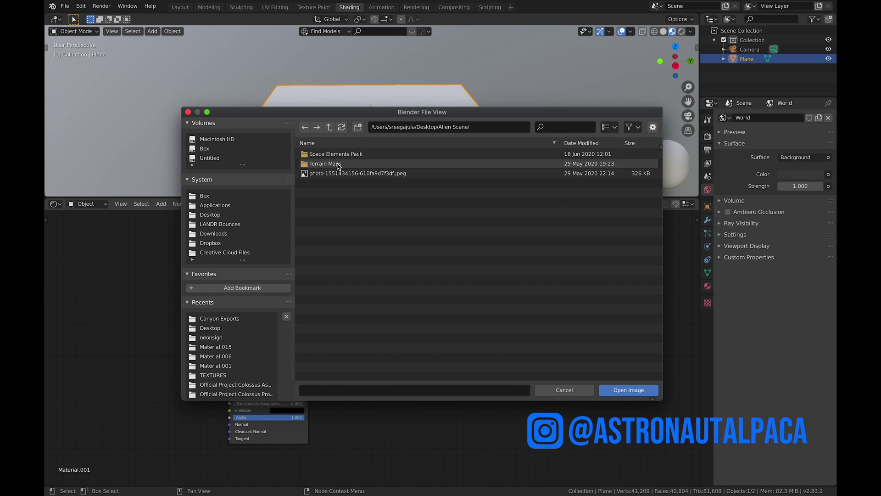
double_click(338, 164)
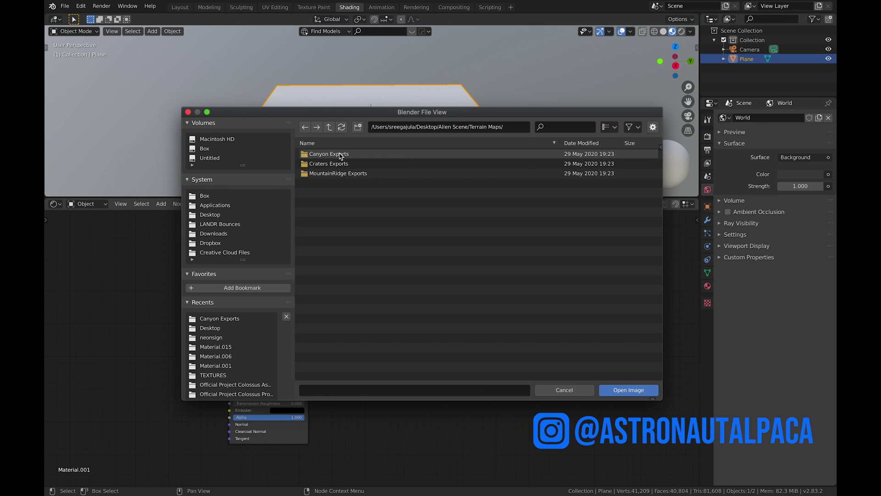
double_click(341, 154)
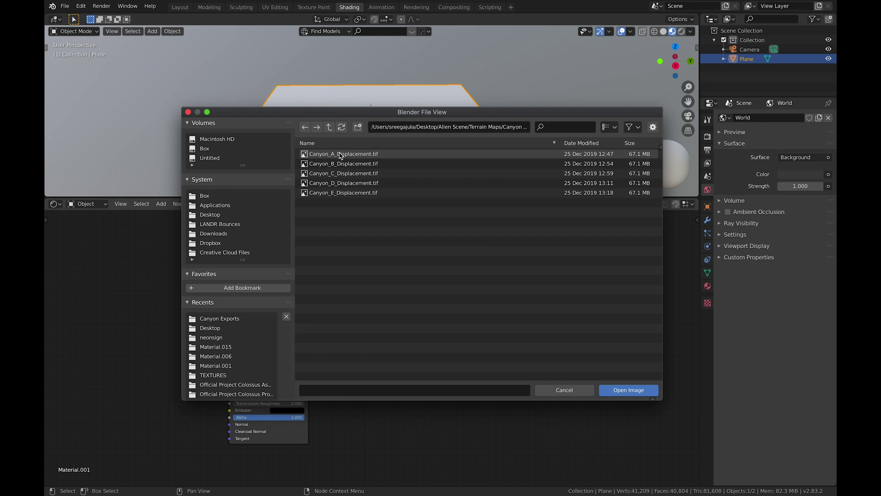
click(353, 154)
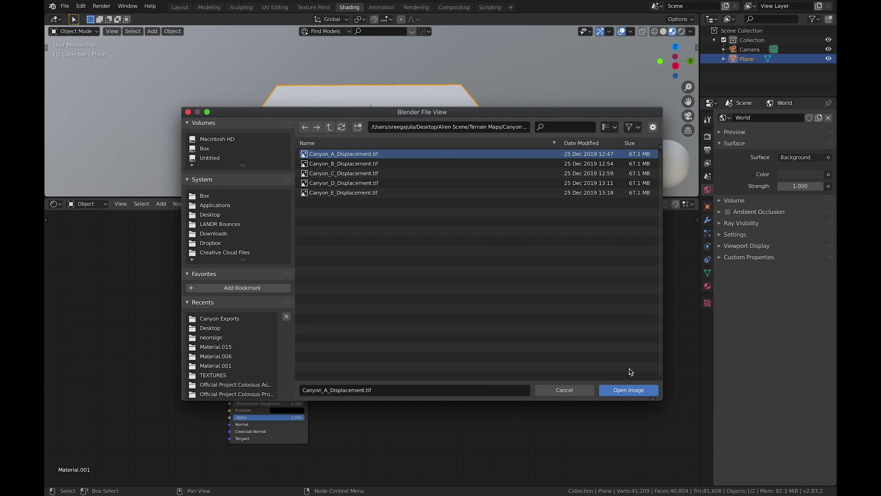
click(639, 390)
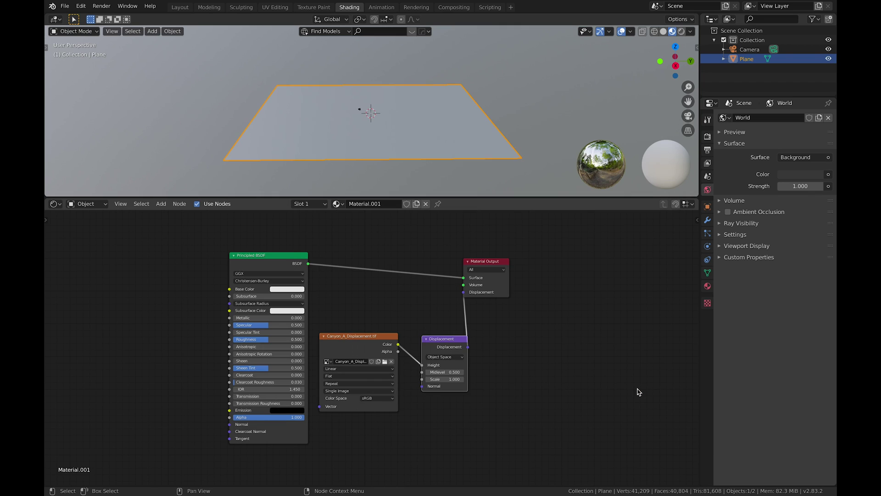
Set the material's surface displacement method to Displacement and Bump, and preview the terrain in rendered shading.
click(708, 286)
scroll(743, 322, down, 15)
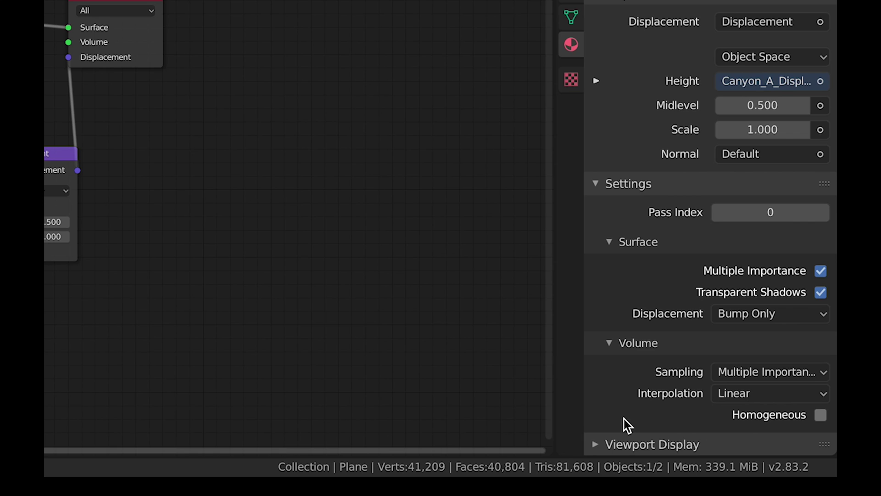
click(748, 318)
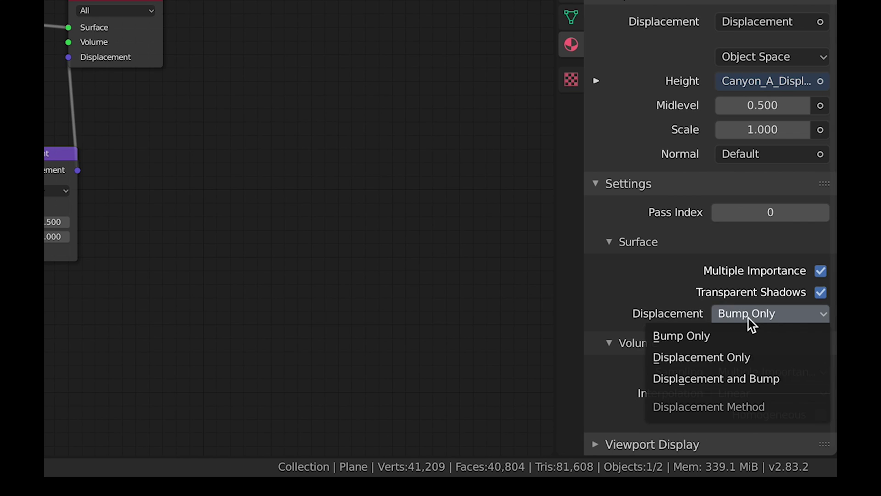
click(748, 374)
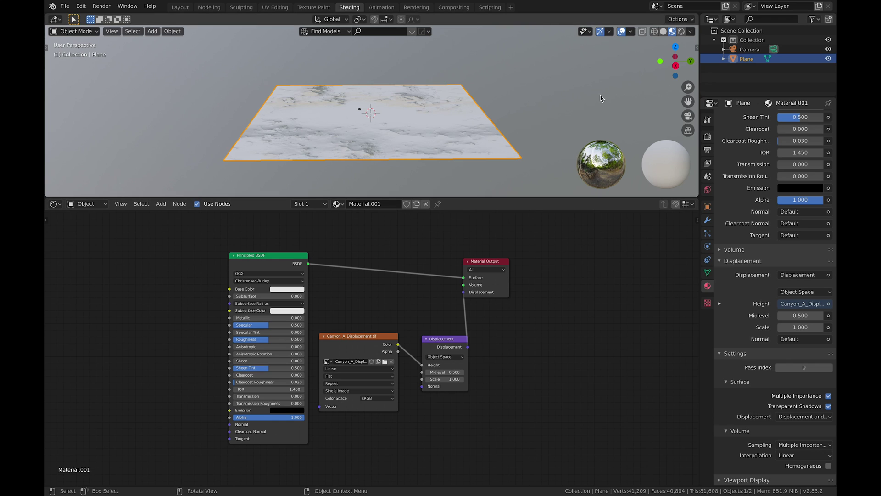
click(681, 31)
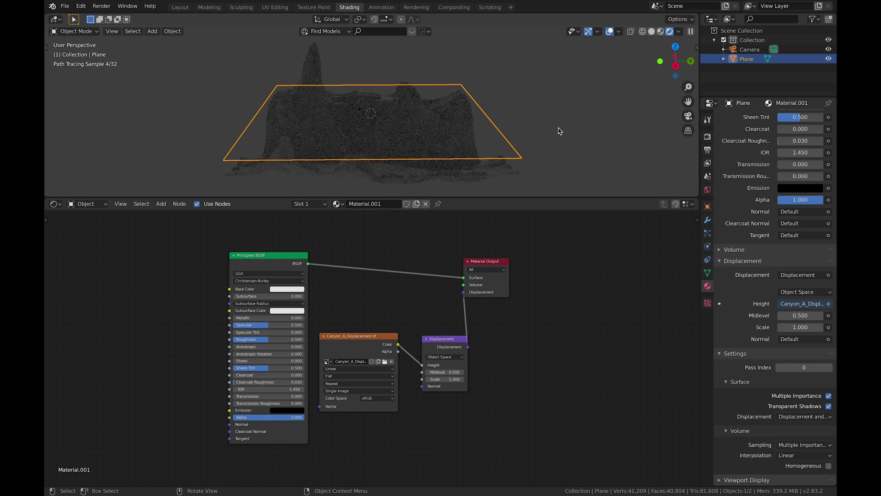
click(561, 131)
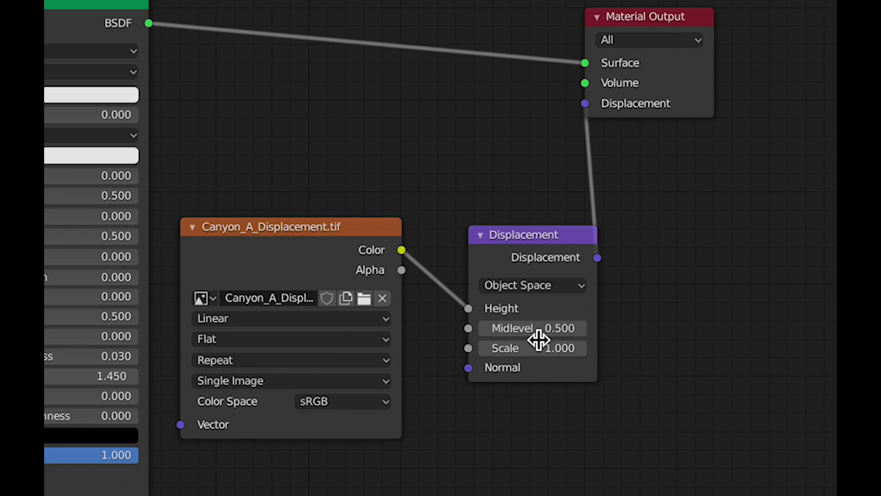
Set the Displacement node's Scale to 0.5.
click(446, 379)
text(1.0)
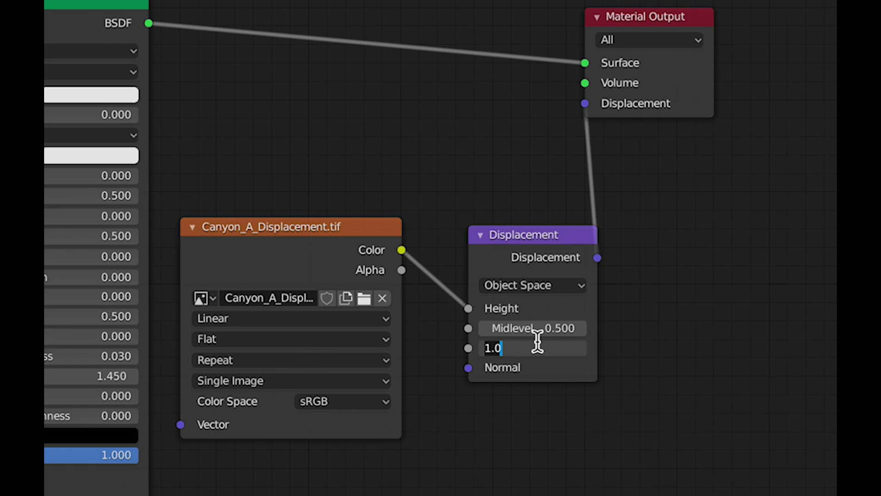
key(BackSpace)
key(BackSpace)
key(BackSpace)
text(0.5)
key(Return)
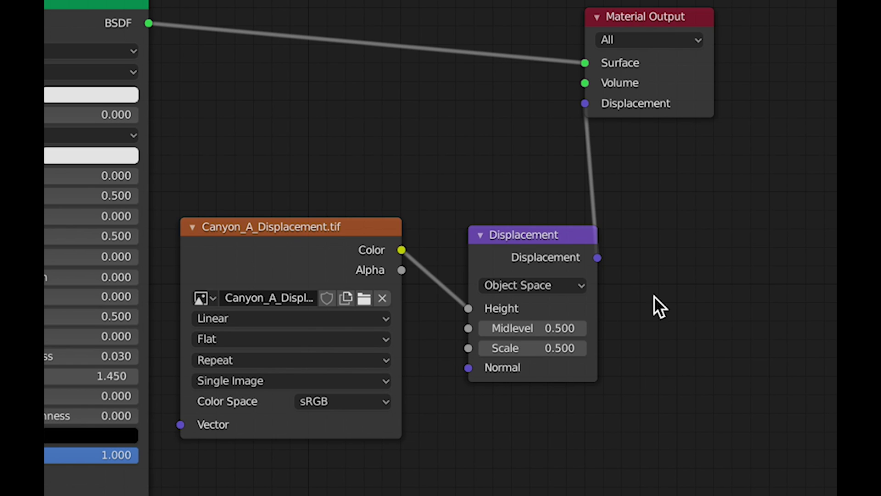
Look through the camera with Lock Camera to View enabled and frame the canyon terrain.
key(KP_0)
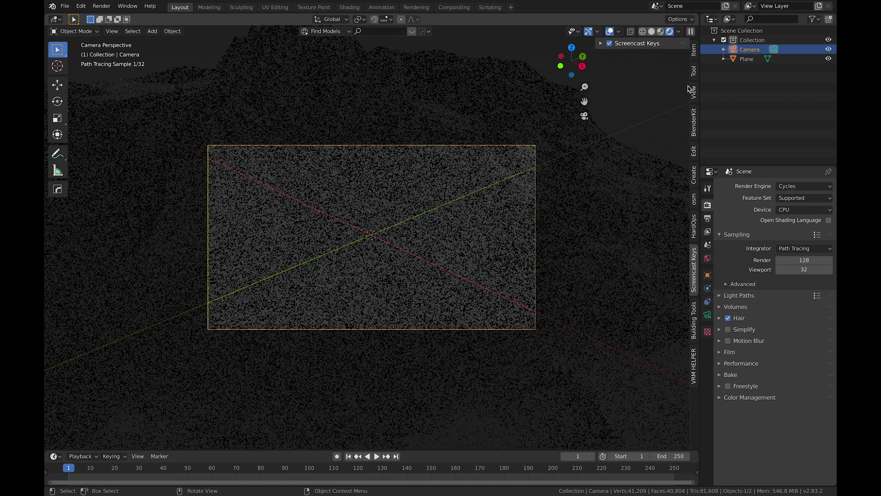
click(693, 92)
middle_drag(515, 207, 607, 264)
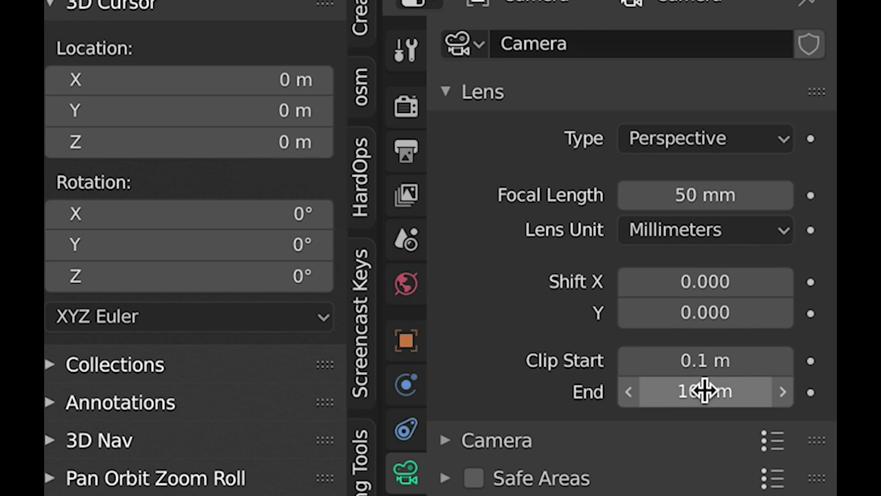
Set the camera's Clip End to 1000 m.
click(704, 389)
click(655, 391)
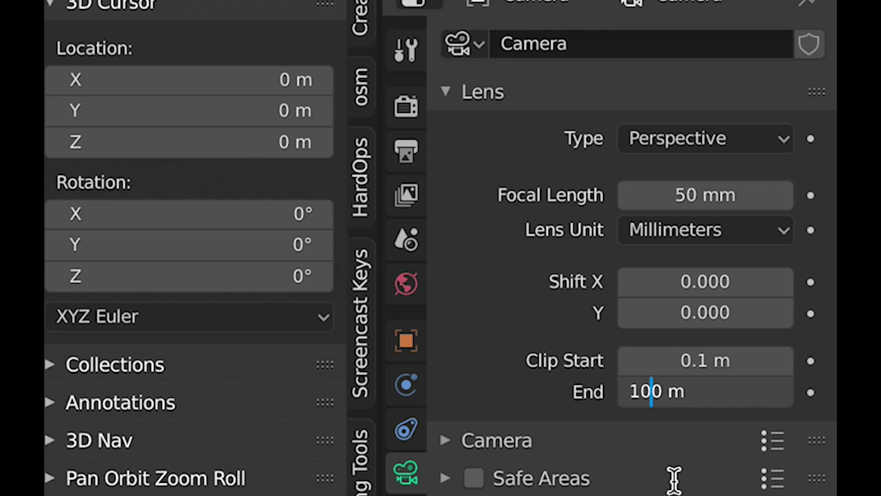
text(0)
key(Return)
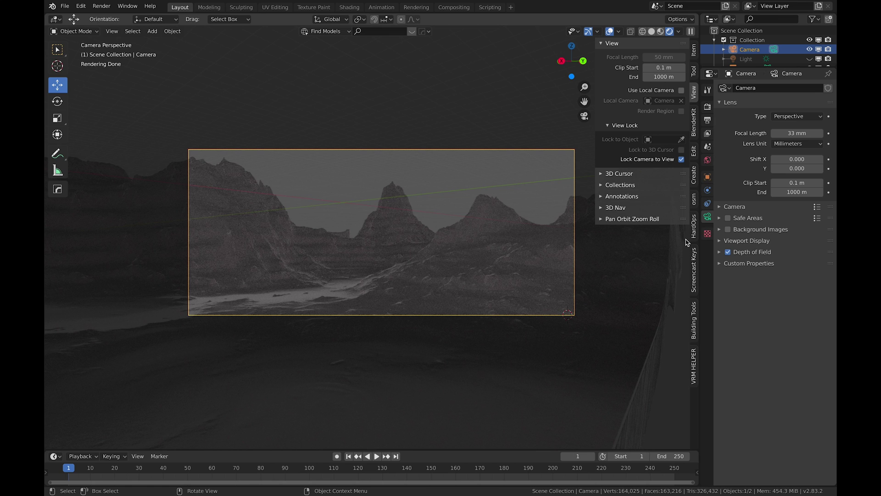
Set the world background color to black.
click(708, 160)
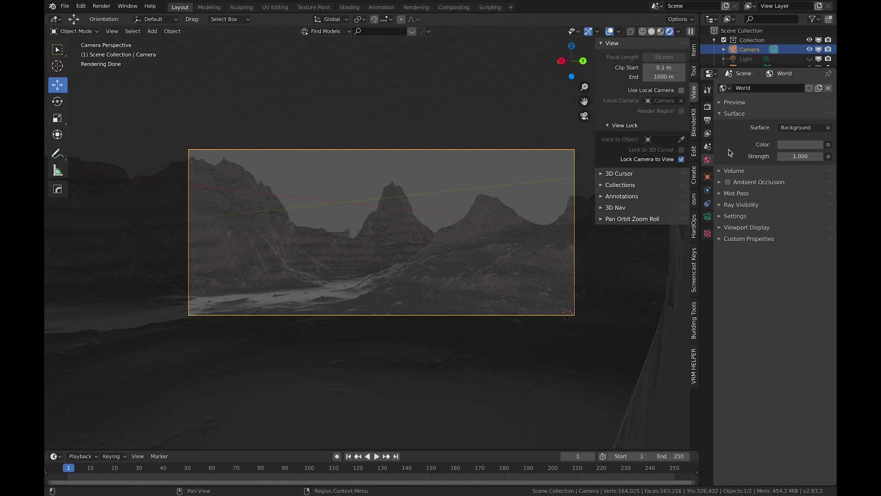
click(803, 150)
drag(817, 73, 817, 80)
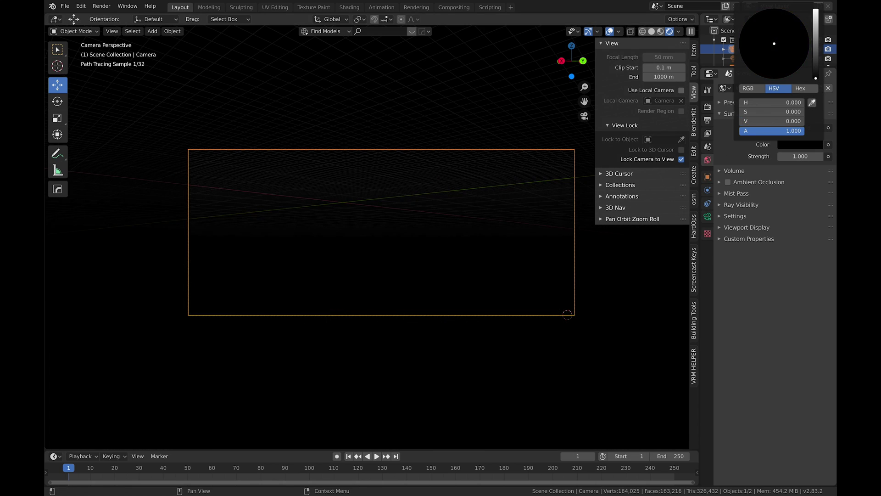
Add a Sun light, aim it across the canyon, and delete it.
key(shift+a)
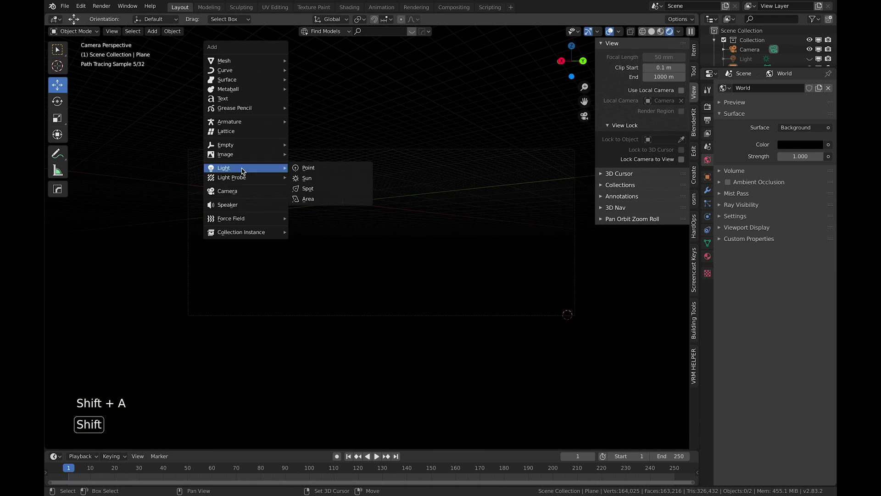
click(316, 179)
drag(568, 364, 527, 315)
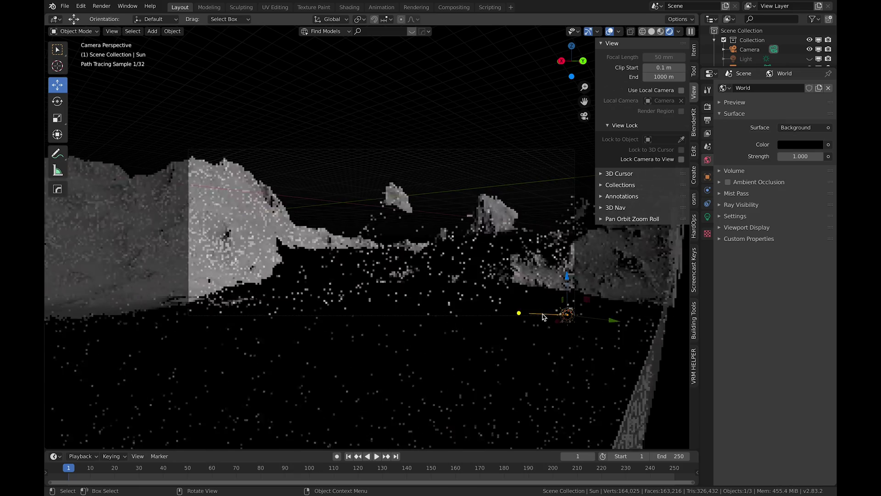
key(Delete)
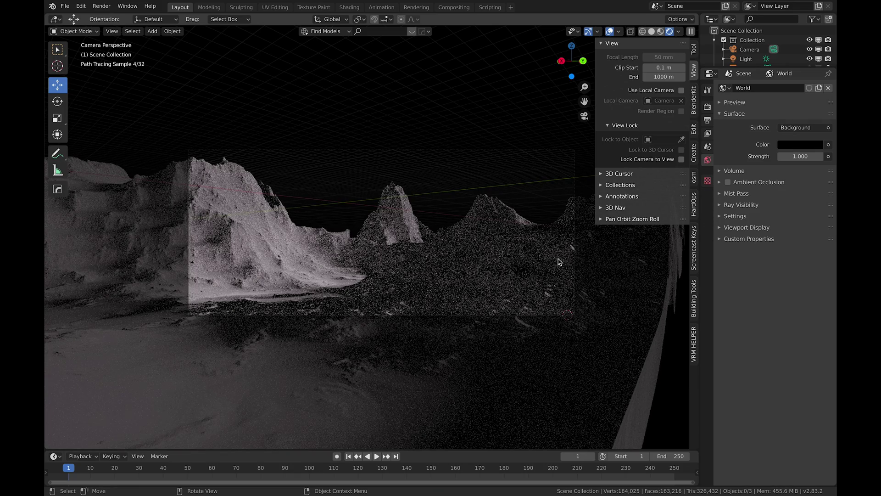
Give the terrain plane's material a Roughness of 1.0 and a muted reddish-brown Base Color with a value of 0.6.
click(557, 258)
drag(816, 298, 825, 299)
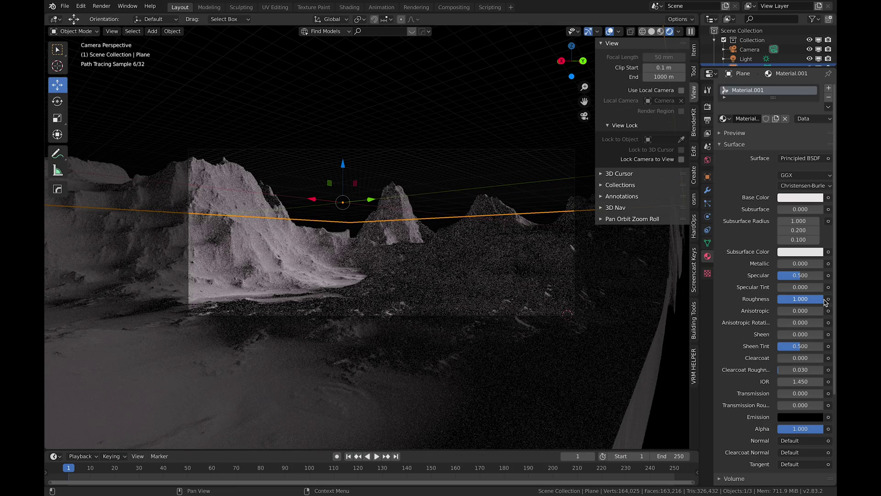
click(794, 197)
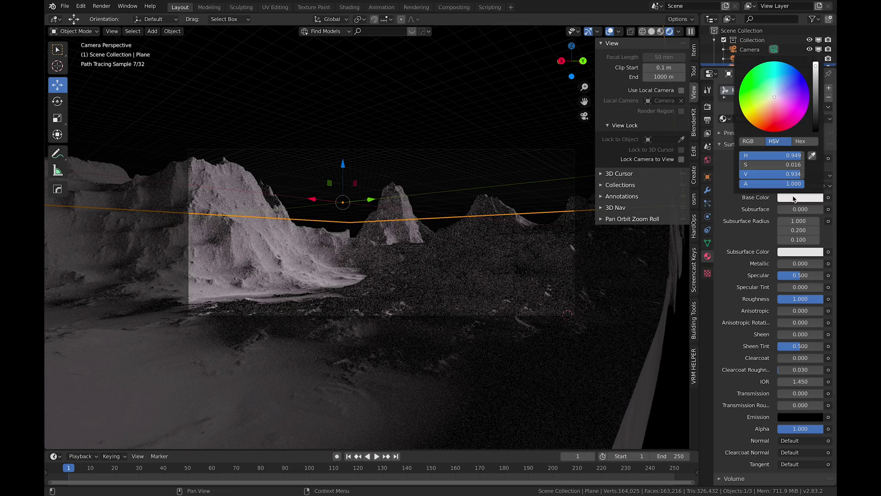
click(772, 105)
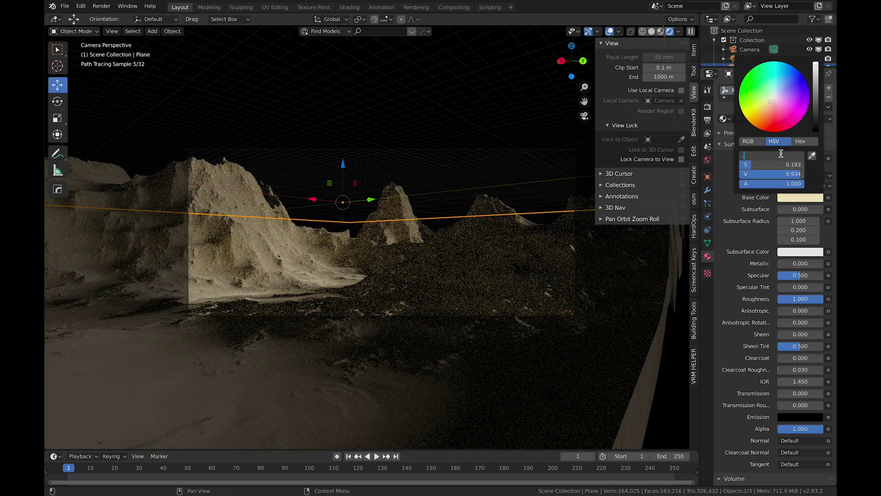
click(789, 175)
text(.6)
key(Tab)
key(Return)
click(340, 229)
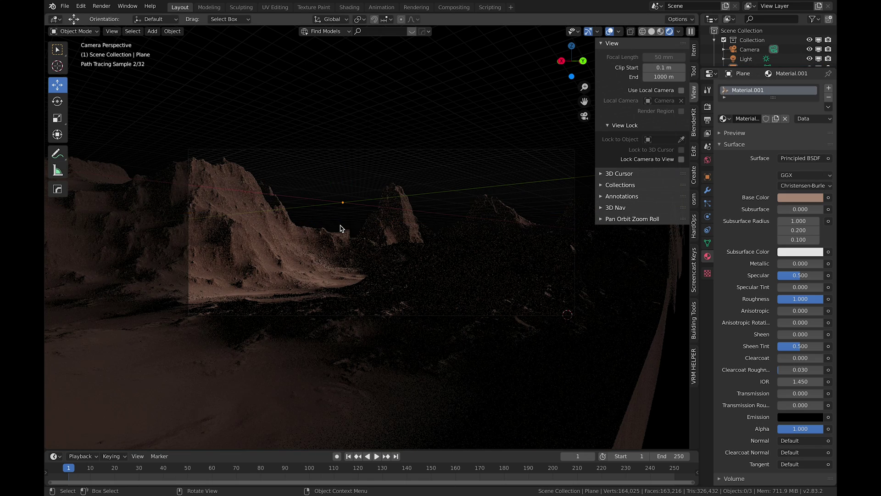
Tint the existing sun light warm orange with a hue of about 0.09 and a raised saturation.
click(746, 59)
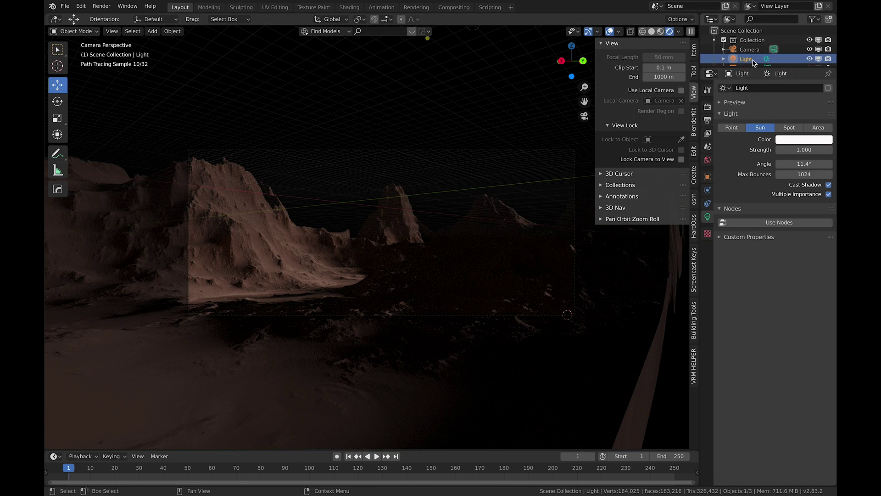
click(812, 139)
click(800, 106)
text(.1)
key(Return)
drag(800, 116, 822, 116)
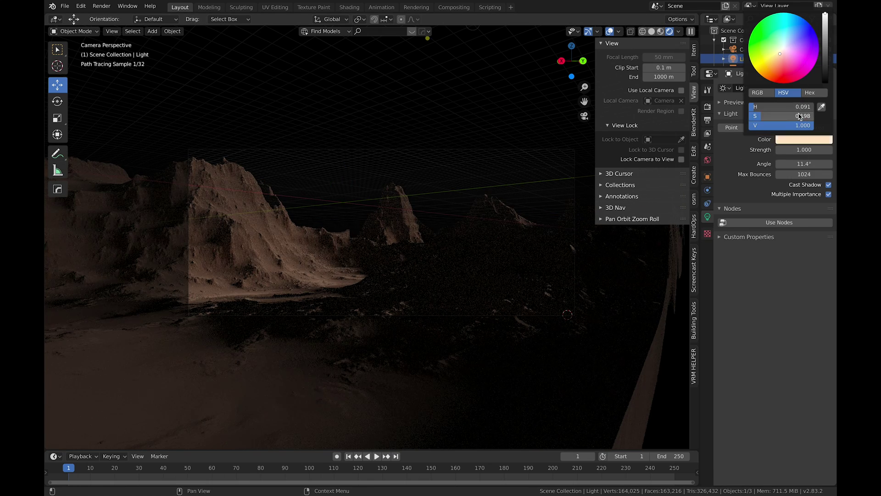
click(541, 156)
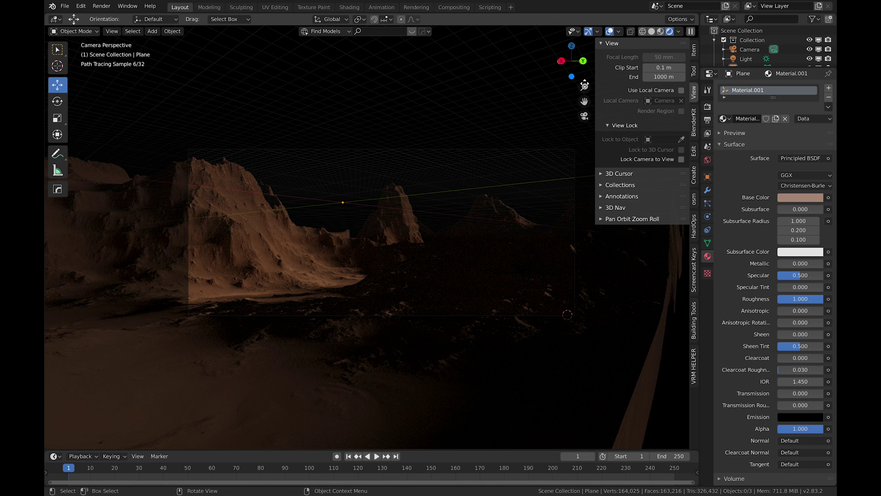
Add a cube, scale it up to surround the terrain, and move it about 147 m along X.
key(shift+a)
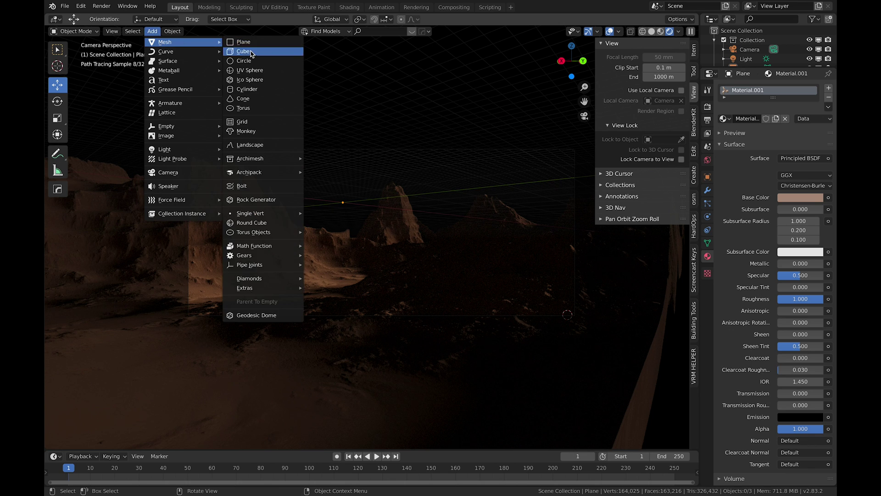
click(258, 51)
key(s)
click(404, 284)
middle_drag(404, 284, 423, 326)
drag(633, 257, 368, 294)
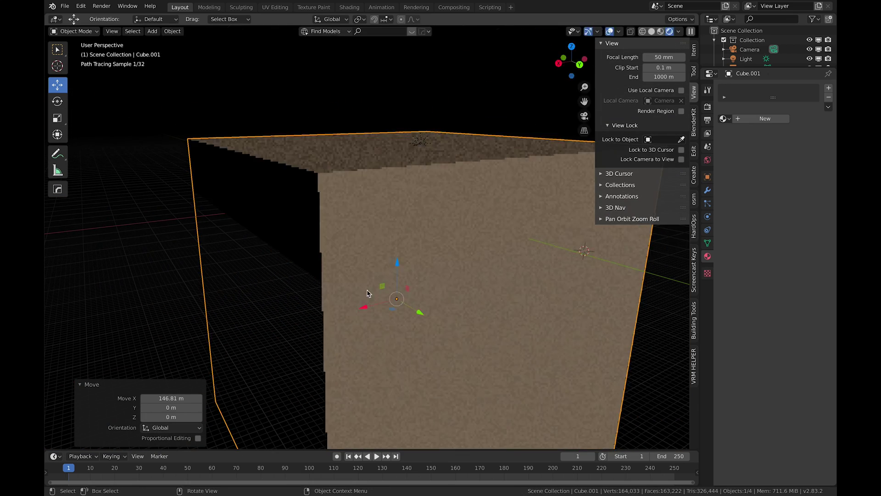
Adjust the cube's height by scaling it along Z, and raise it around the terrain.
key(s)
key(z)
click(386, 293)
drag(397, 259, 409, 179)
Create a new material for the cube in the Shading workspace and delete its Principled BSDF node.
click(349, 7)
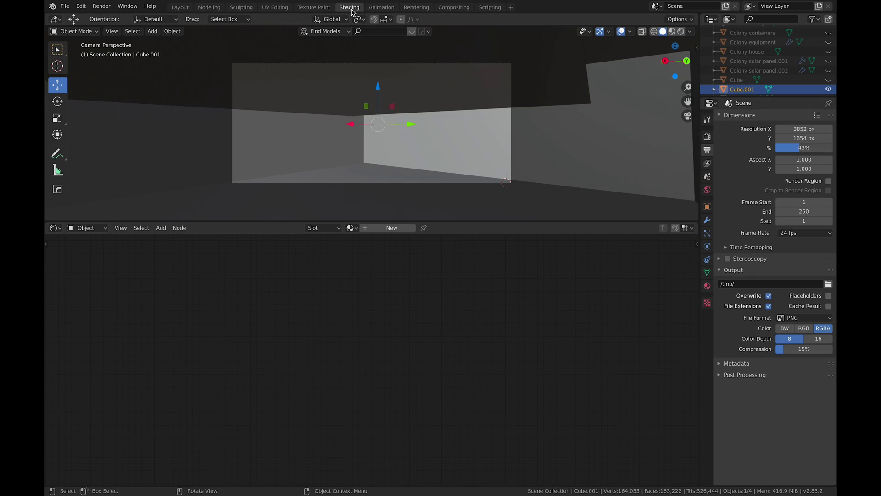
click(387, 228)
key(ctrl+alt+space)
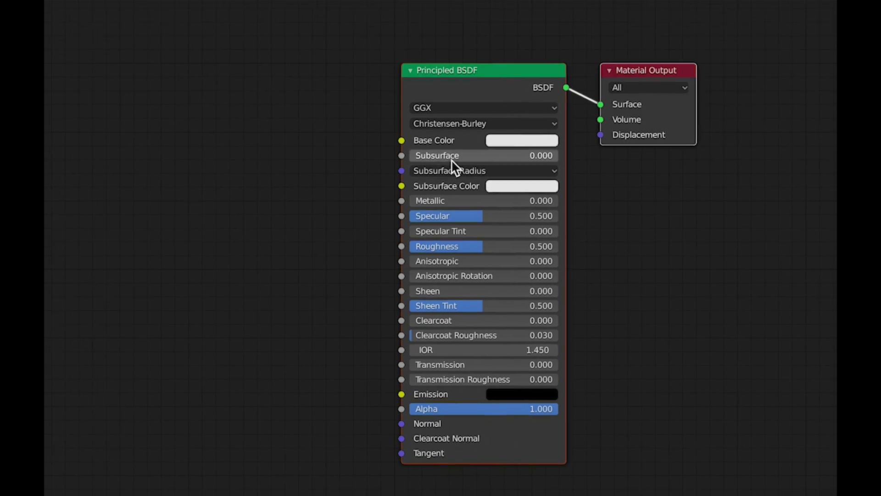
key(x)
Add a Principled Volume node and connect its Volume output to the Material Output's Volume input.
key(shift+a)
text(spri)
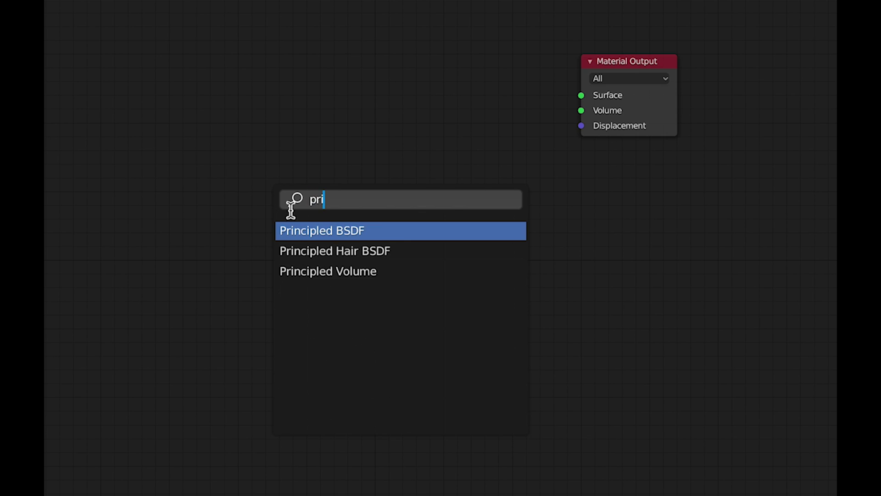
click(291, 270)
click(264, 45)
drag(430, 73, 578, 110)
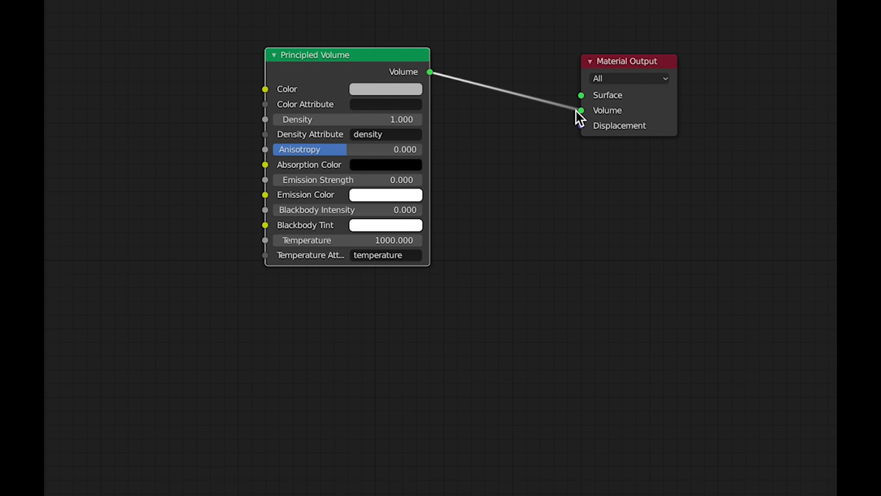
Set the Principled Volume's Density and Emission Strength to 0.001, with a light orange Emission Color.
key(Home)
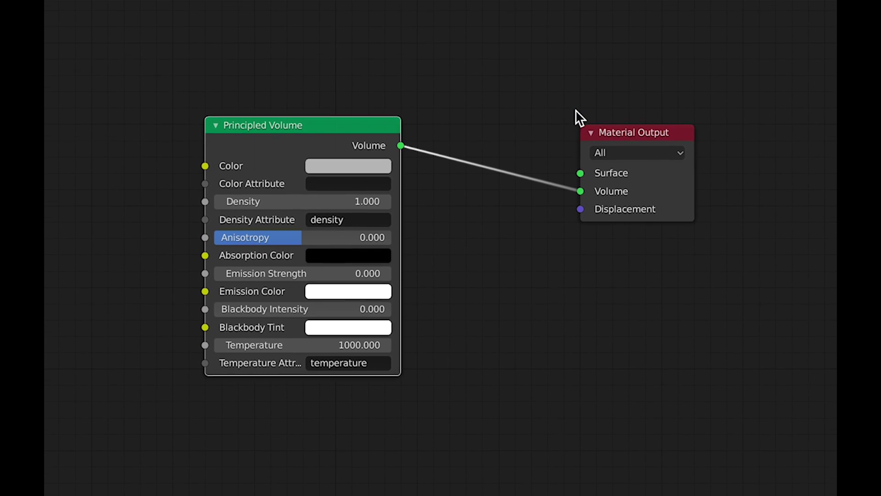
text(0.001)
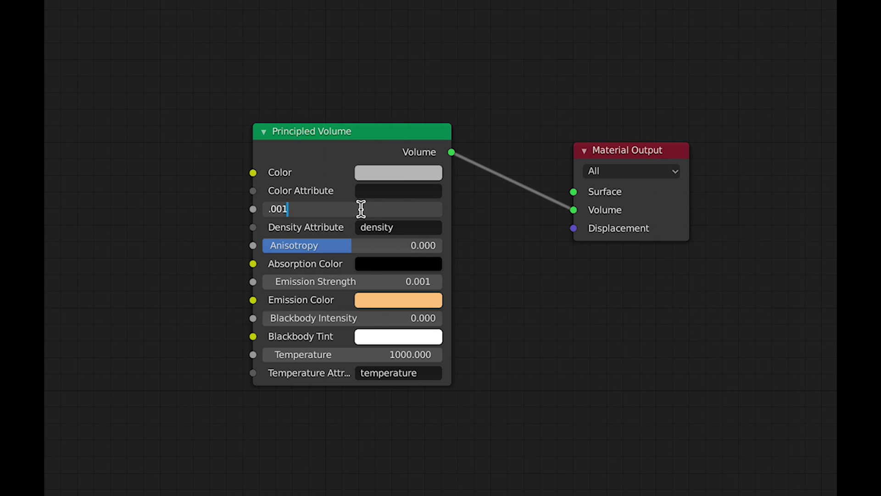
key(Return)
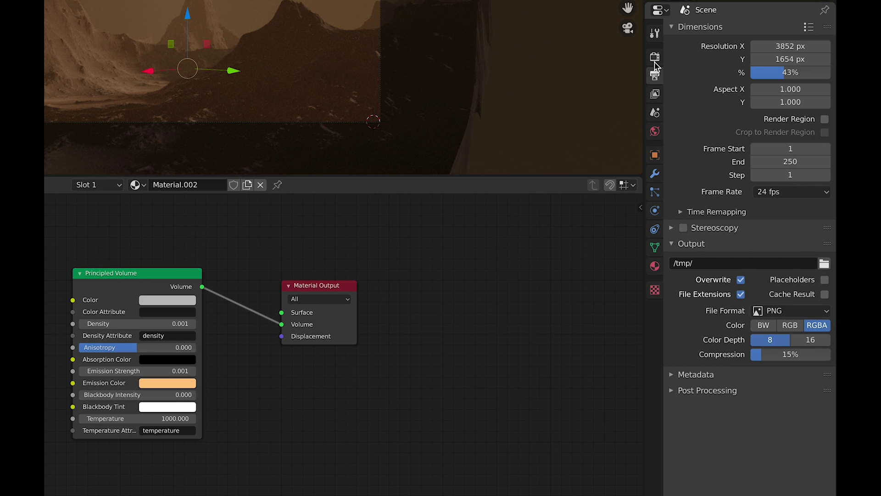
Set the color management Look to High Contrast in the render properties.
click(656, 58)
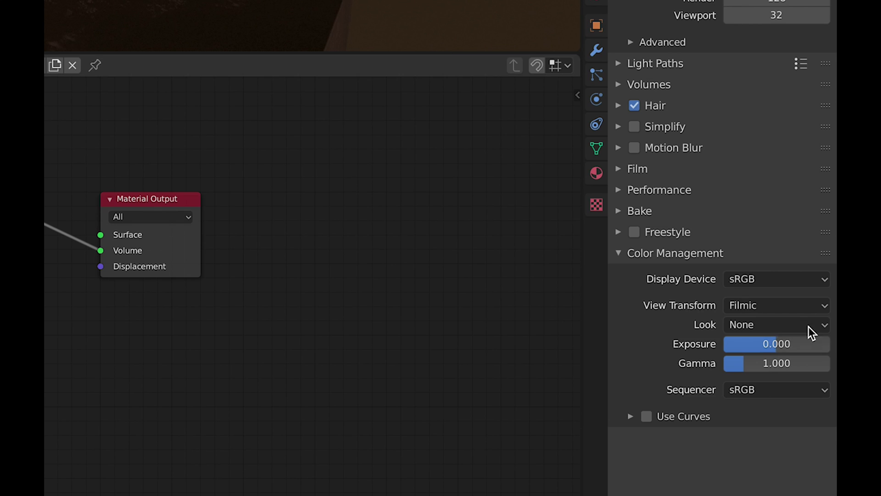
click(808, 326)
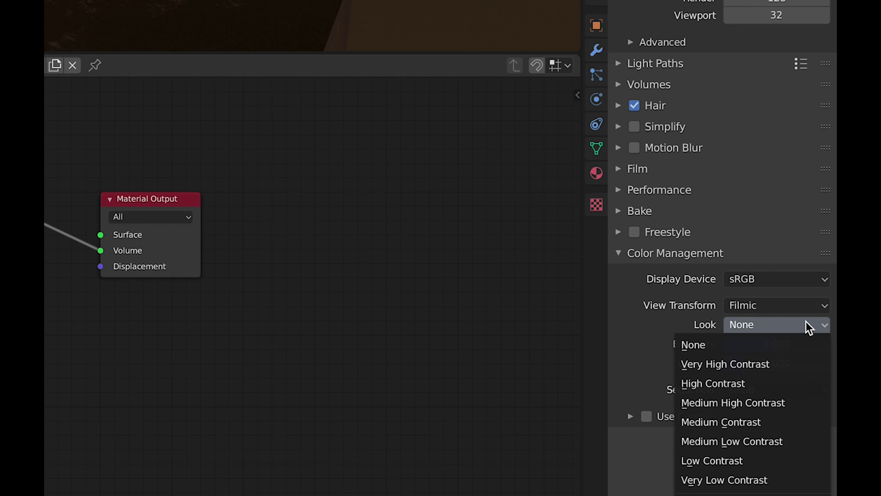
click(770, 385)
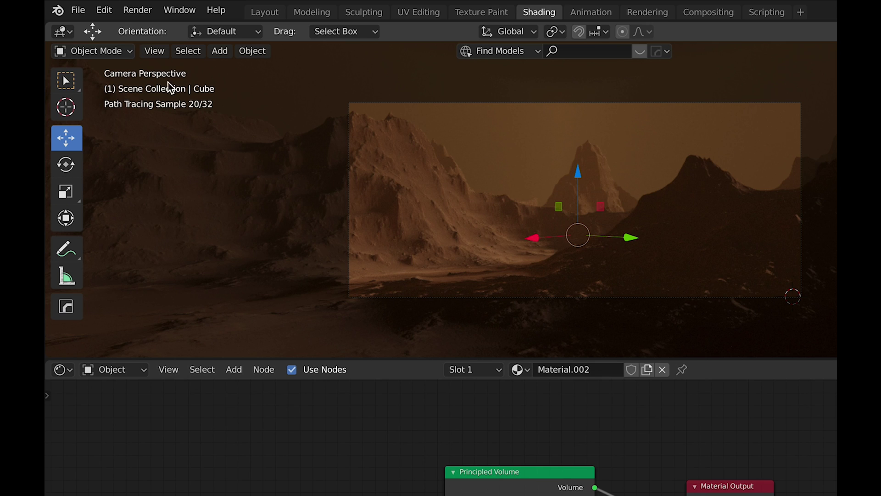
Append the Colony containers, equipment, ground, house and solar panel objects from Space Elements Pack.blend.
click(78, 9)
click(126, 184)
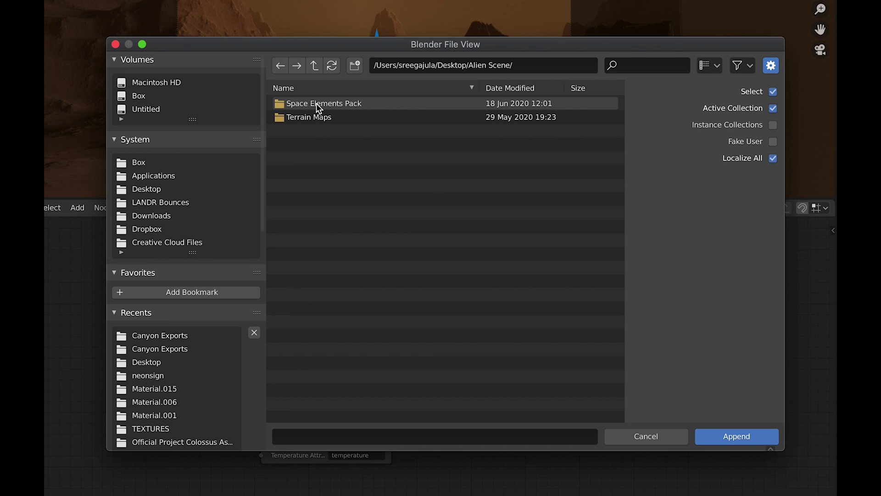
double_click(316, 104)
double_click(339, 132)
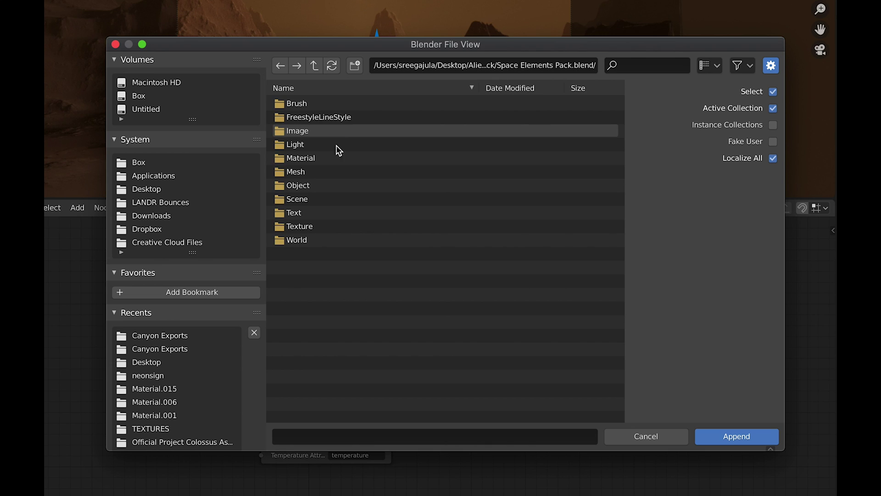
double_click(343, 185)
drag(342, 185, 358, 239)
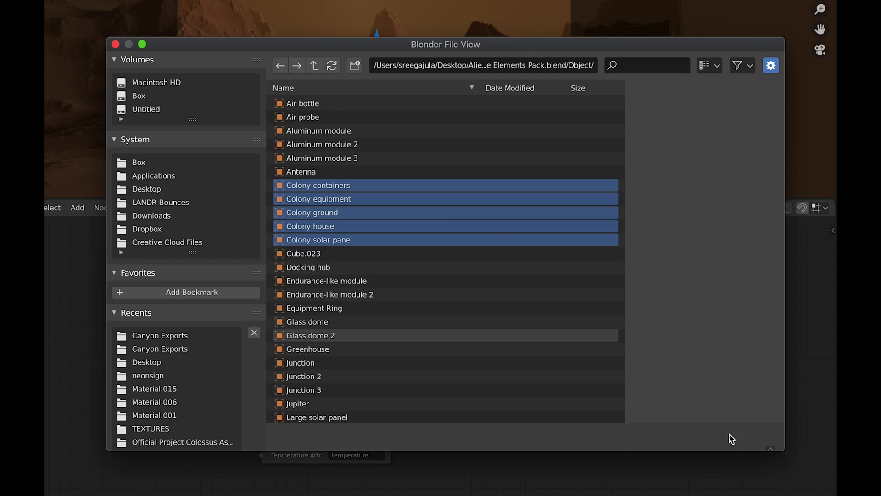
click(729, 437)
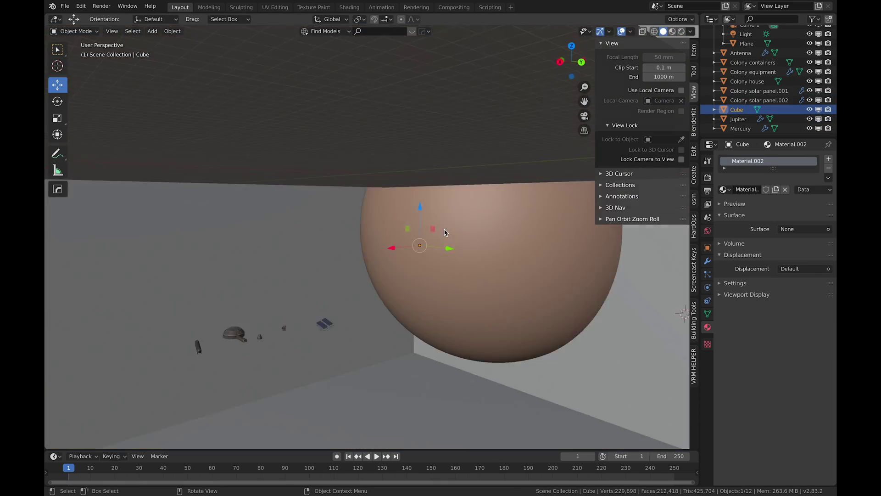
Preview the scene through the camera in rendered shading, selecting the Jupiter planet and then the fog cube.
middle_drag(445, 233, 445, 232)
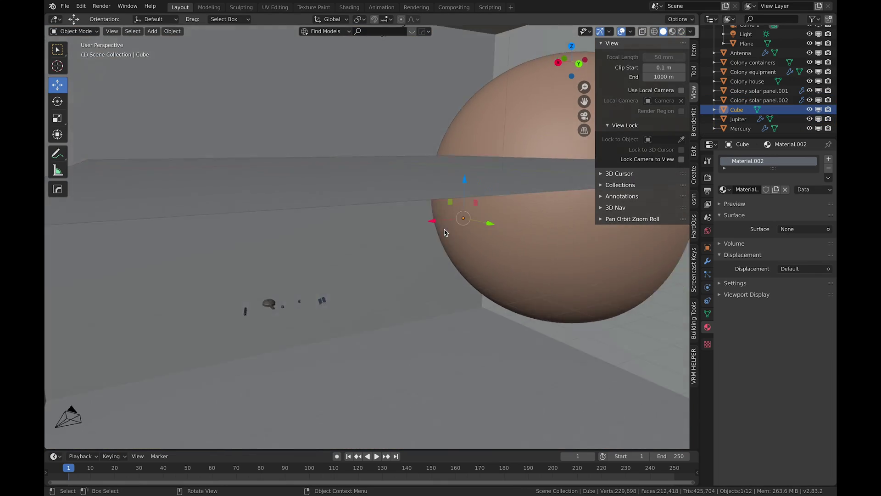
key(KP_0)
click(681, 31)
click(438, 226)
click(440, 224)
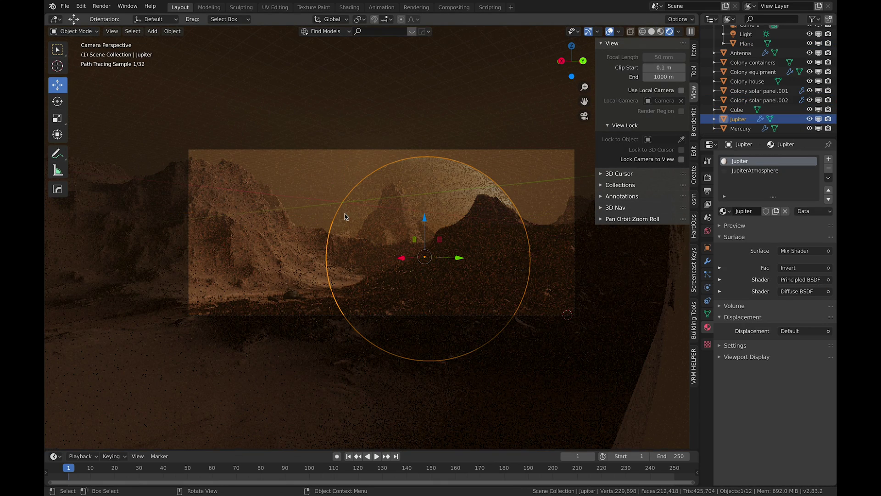
click(329, 202)
click(326, 225)
click(325, 227)
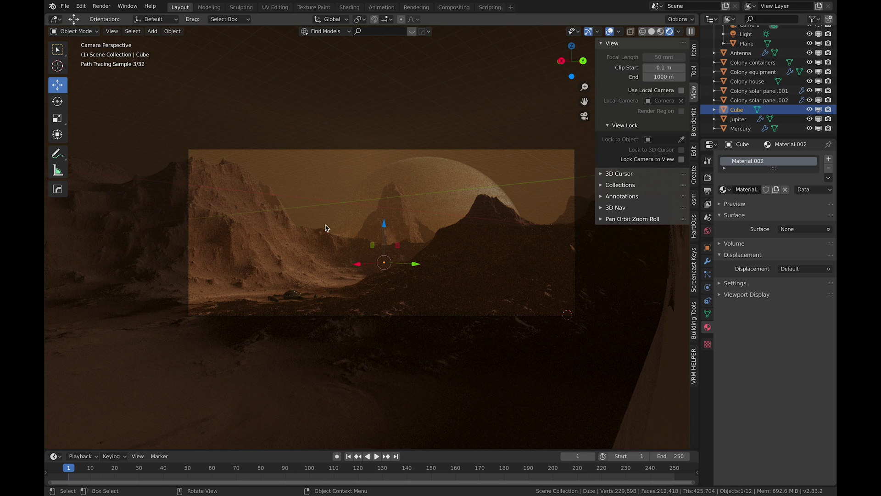
Examine from outside the camera how the fog cube encloses the terrain and the planet.
scroll(441, 240, down, 3)
middle_drag(439, 238, 453, 249)
scroll(475, 202, down, 3)
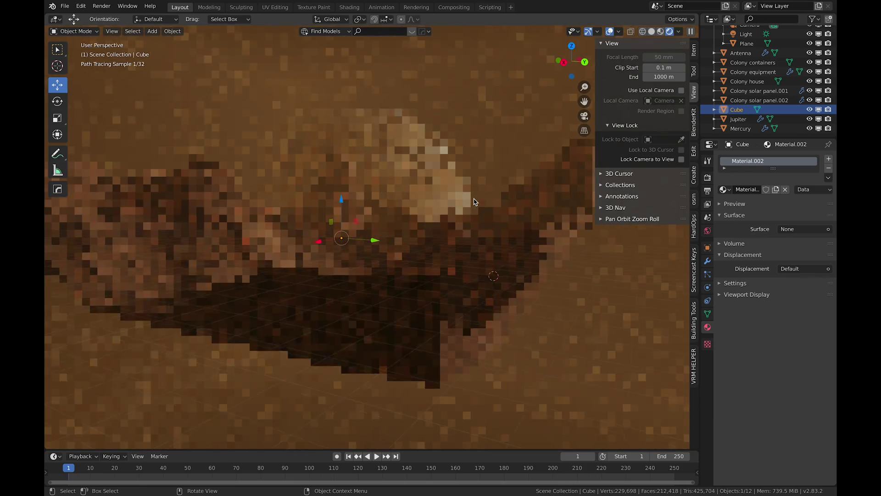
scroll(474, 202, down, 6)
click(573, 242)
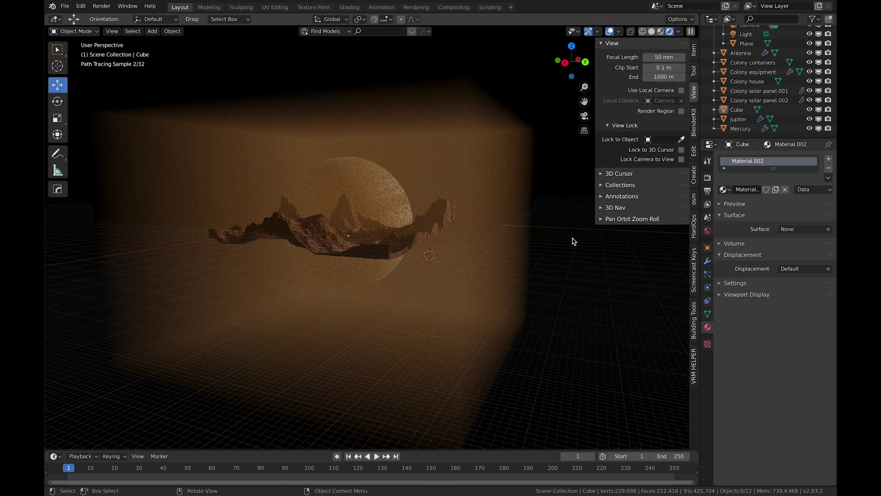
Delete the fog cube around the terrain and return to the camera view.
shift+middle_drag(573, 241, 584, 295)
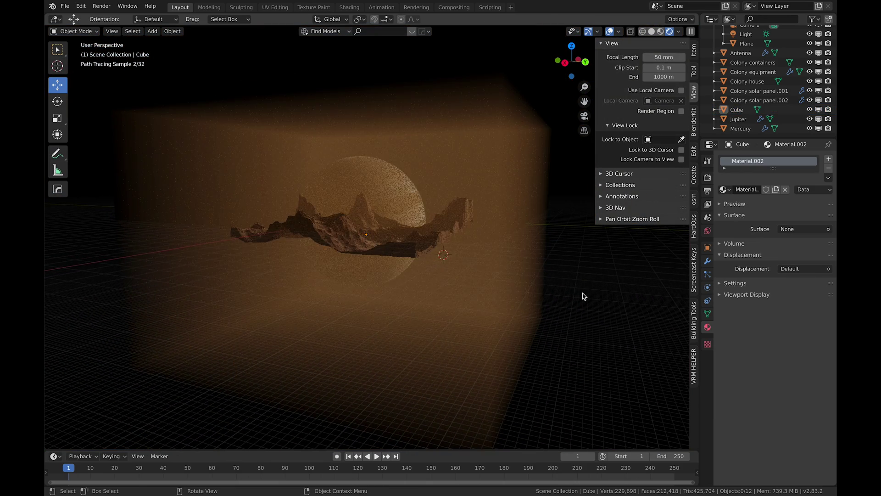
click(520, 229)
key(x)
click(502, 225)
key(KP_0)
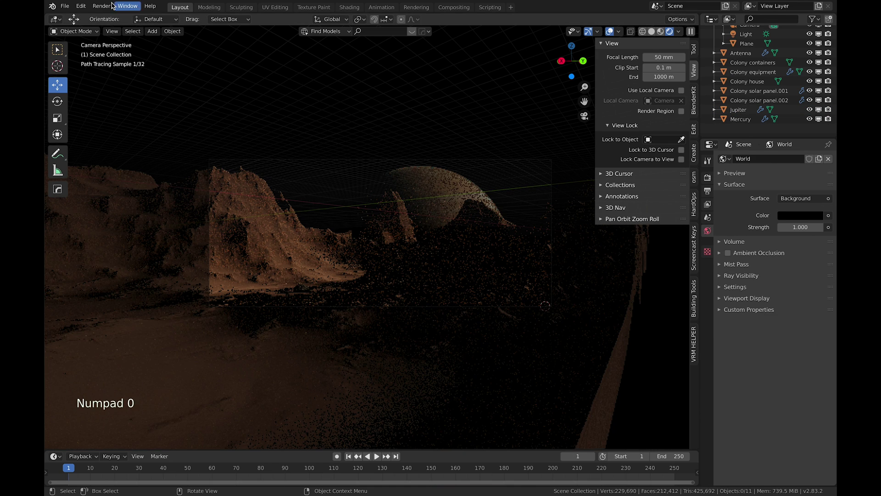
Render the scene as a still image and minimise the render result window.
click(101, 6)
click(118, 17)
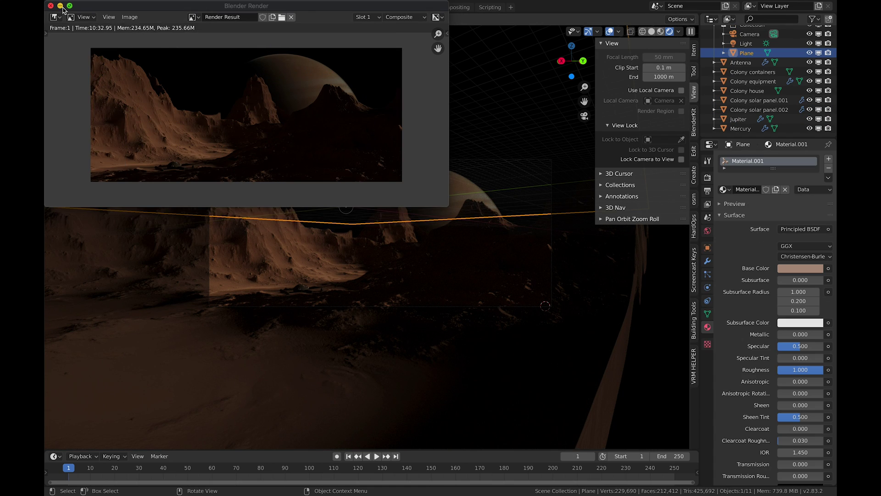
key(super+m)
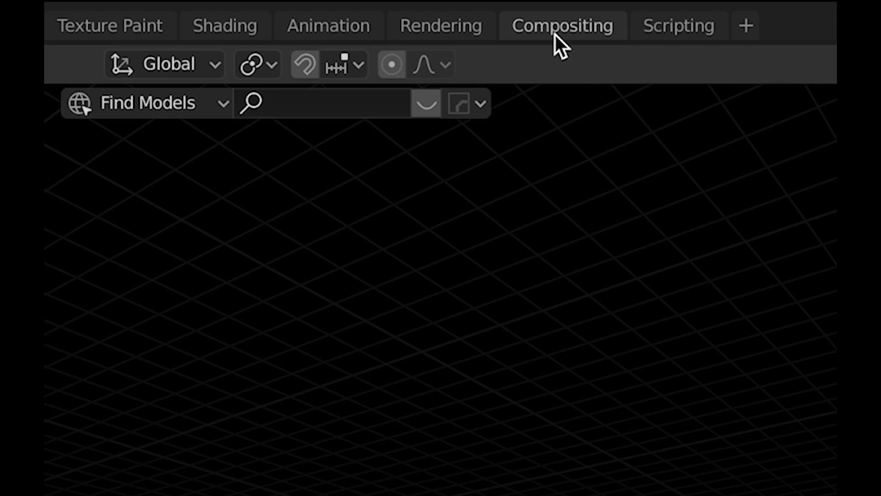
In the compositor, add a Viewer node fed by the Render Layers Image output and enable the backdrop.
click(556, 35)
key(shift+a)
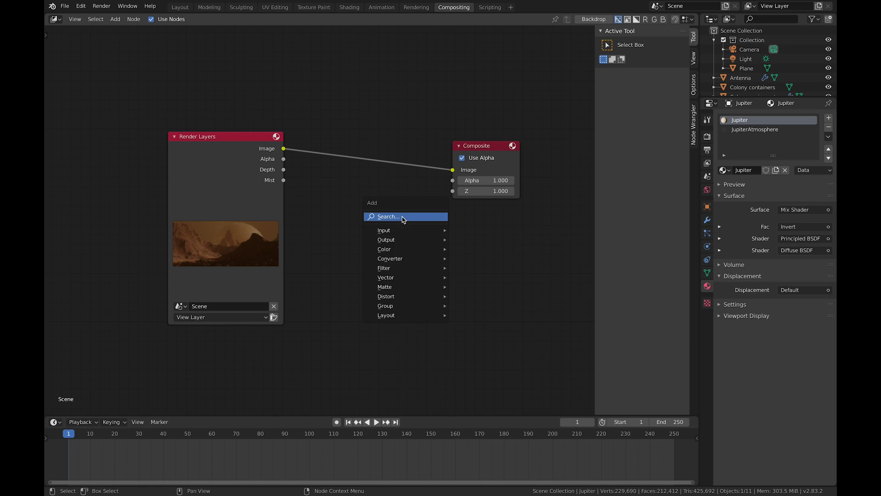
click(403, 217)
text(vi)
click(427, 251)
click(454, 221)
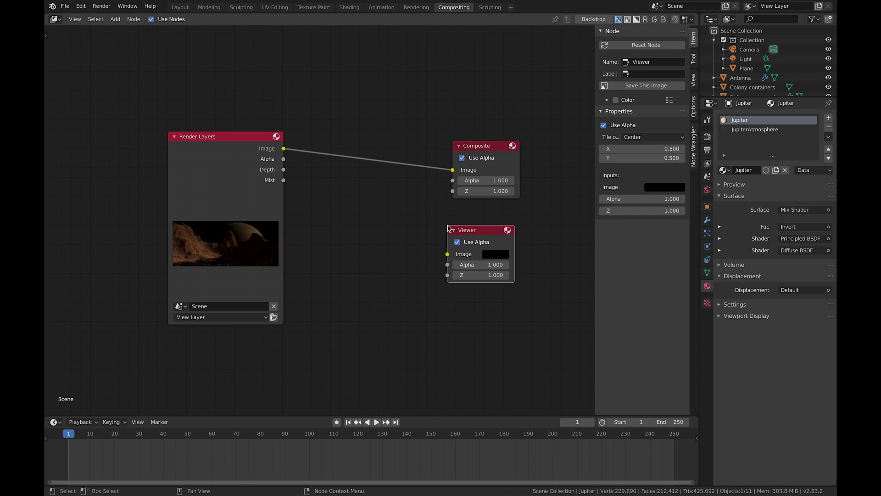
drag(284, 149, 449, 258)
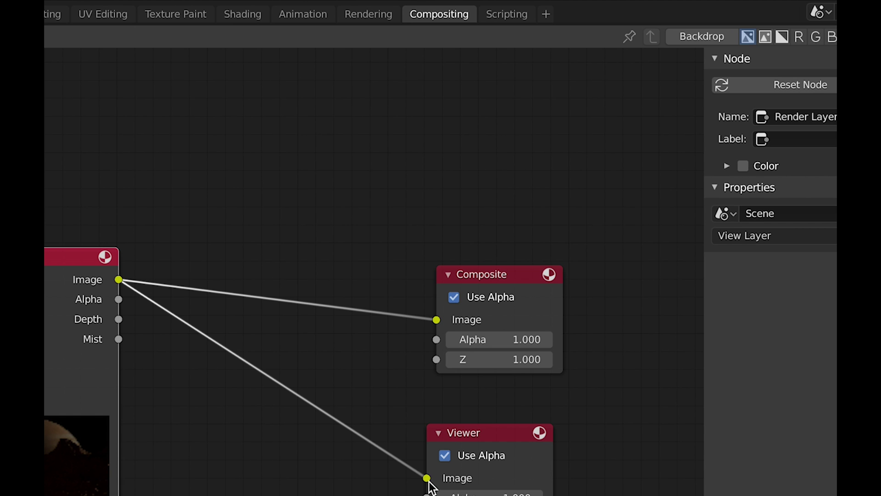
click(589, 19)
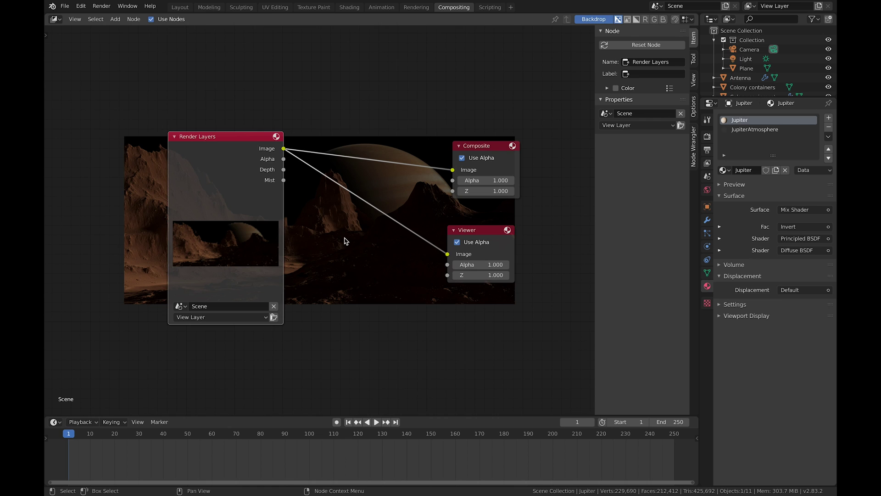
Insert a Normalize node before the Viewer and feed it from the Render Layers Depth output.
key(shift+a)
click(404, 241)
text(nor)
click(368, 265)
click(348, 214)
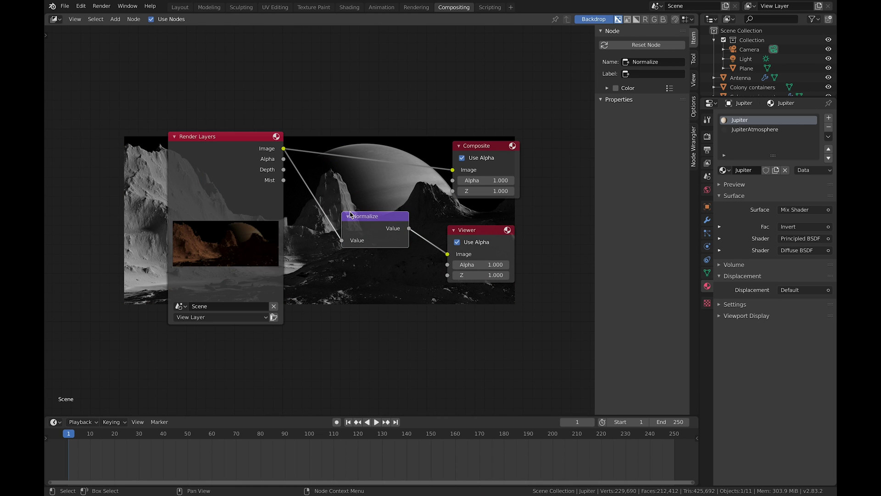
drag(284, 170, 342, 240)
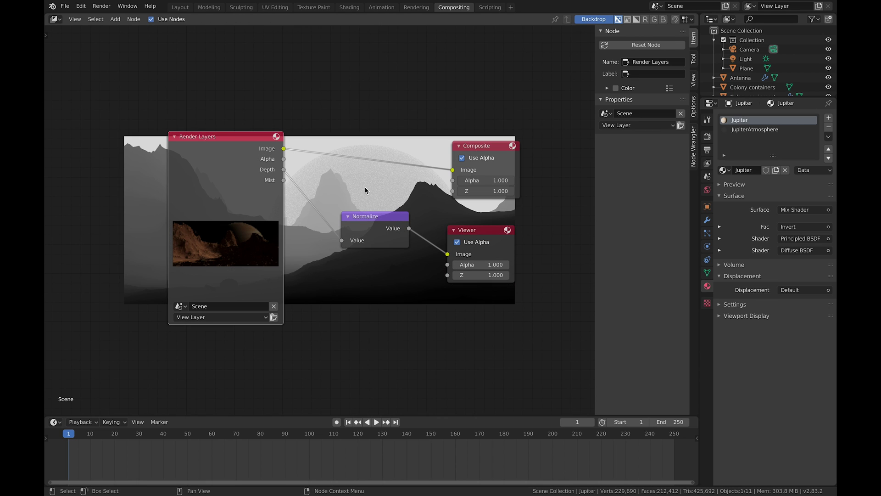
Insert a ColorRamp node between Normalize and Viewer and move its white stop to position 0.784.
drag(397, 217, 359, 214)
drag(478, 230, 526, 230)
key(shift+a)
click(433, 340)
text(col)
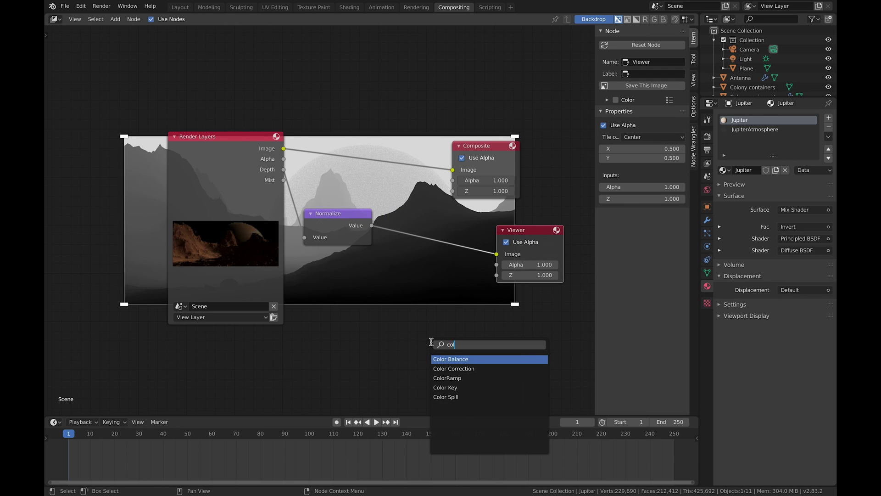
click(448, 376)
click(404, 205)
drag(444, 281, 497, 285)
scroll(437, 195, down, 2)
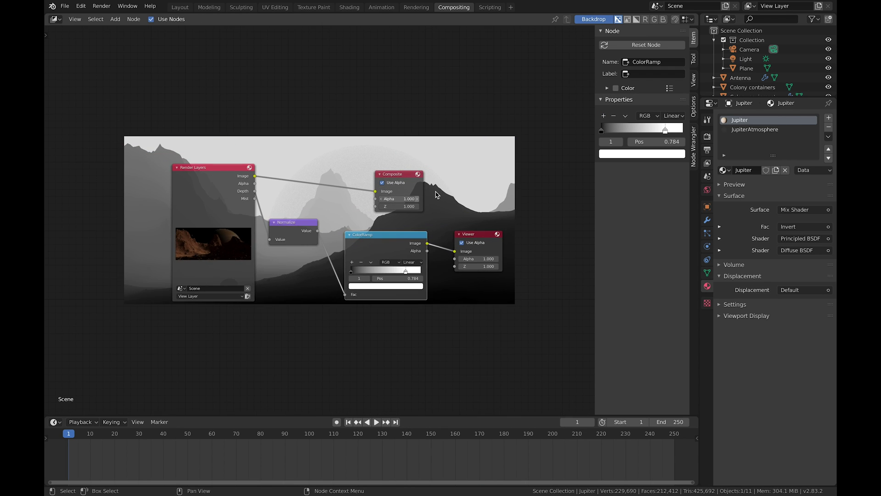
Insert an Add mix node between ColorRamp and Viewer and link the Render Layers Image into its second input.
key(ctrl+KP_Add)
drag(486, 236, 579, 292)
drag(557, 252, 489, 255)
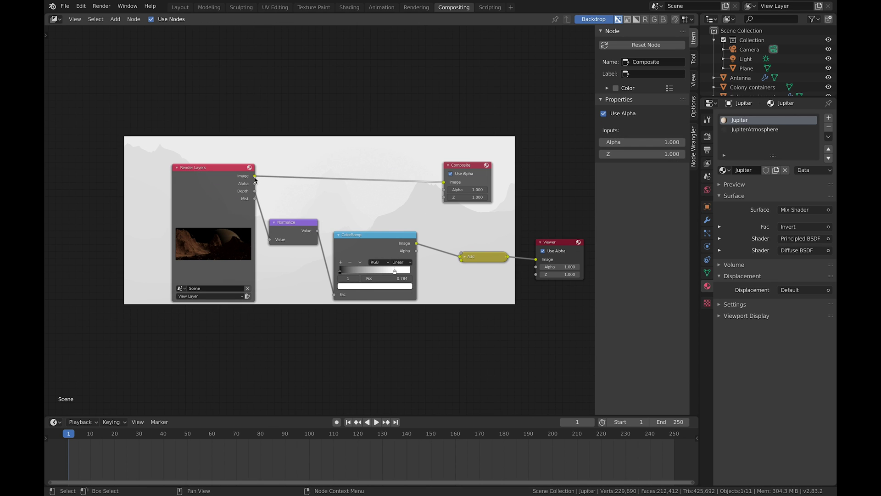
drag(254, 176, 461, 260)
Move the ColorRamp's light stop to position 0.532 and change its color to light orange.
drag(370, 271, 364, 270)
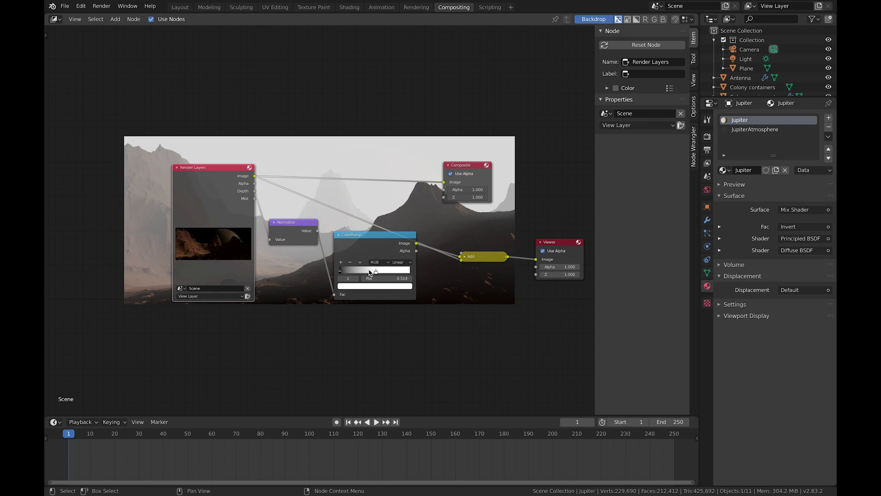
click(384, 288)
drag(363, 216, 361, 225)
Enlarge the timeline area, turn it into an Image Editor and display the Viewer Node image in it.
drag(304, 416, 304, 256)
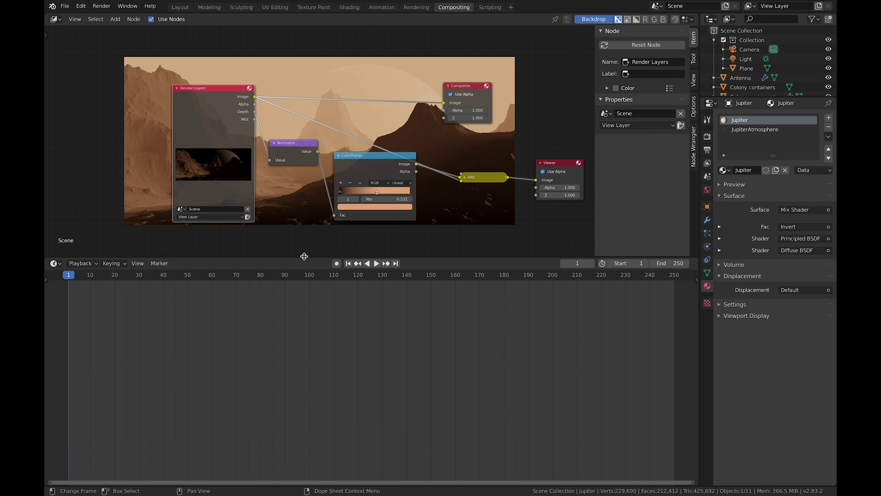
click(54, 263)
click(88, 309)
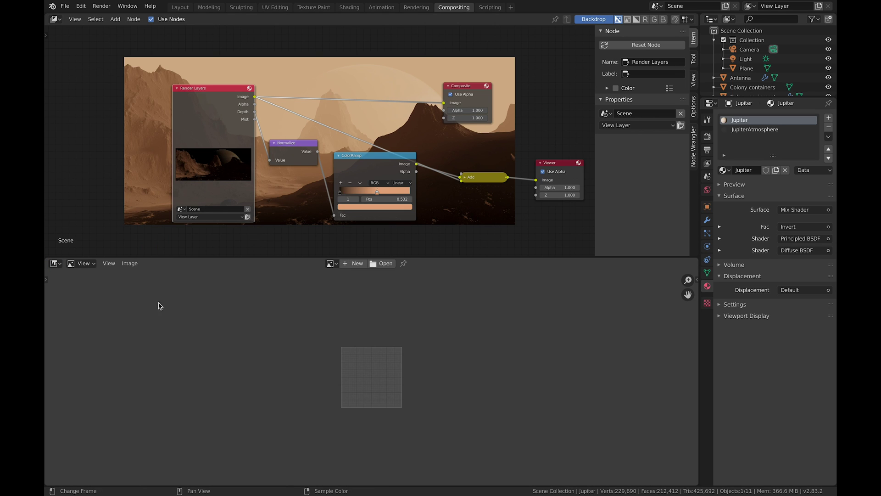
click(330, 263)
text(view)
click(361, 278)
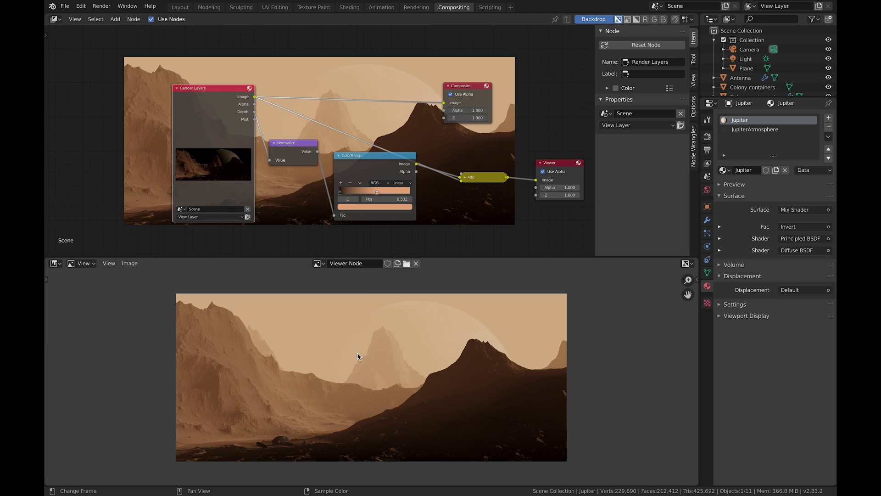
Save the Viewer Node image to the Desktop as a PNG named final.
click(130, 263)
click(148, 331)
click(237, 215)
click(321, 390)
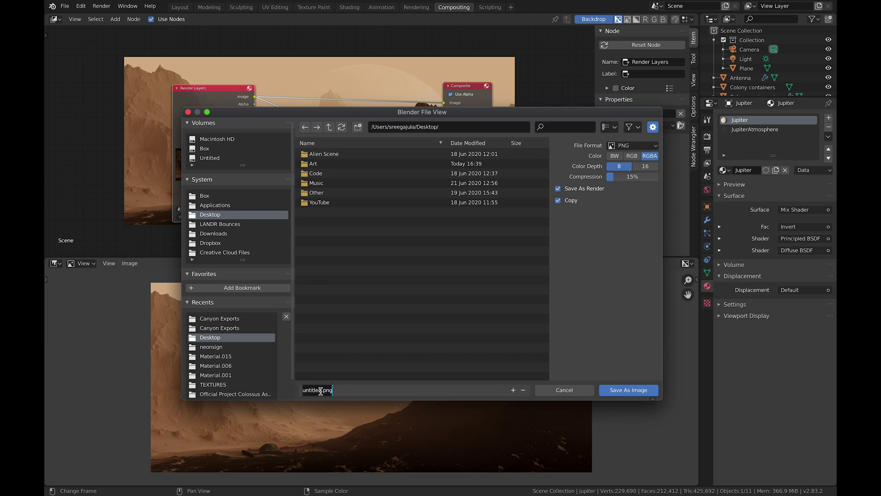
click(321, 390)
key(ctrl+BackSpace)
text(final)
key(Return)
click(615, 393)
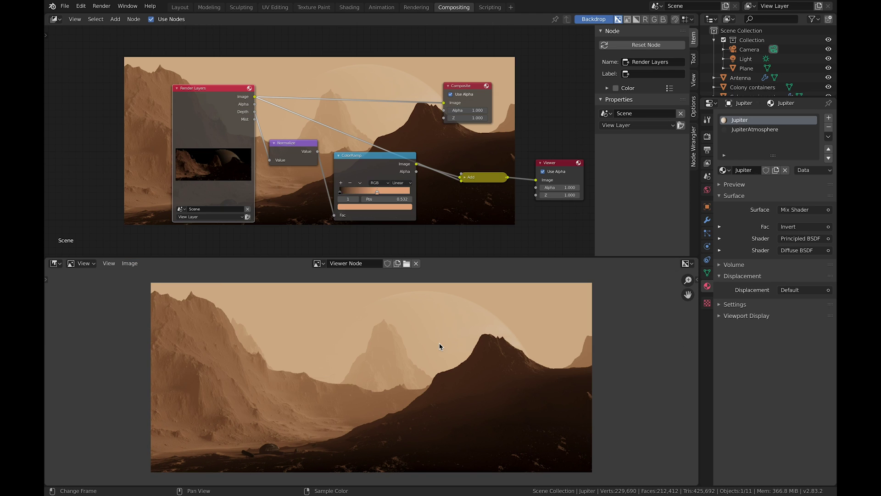